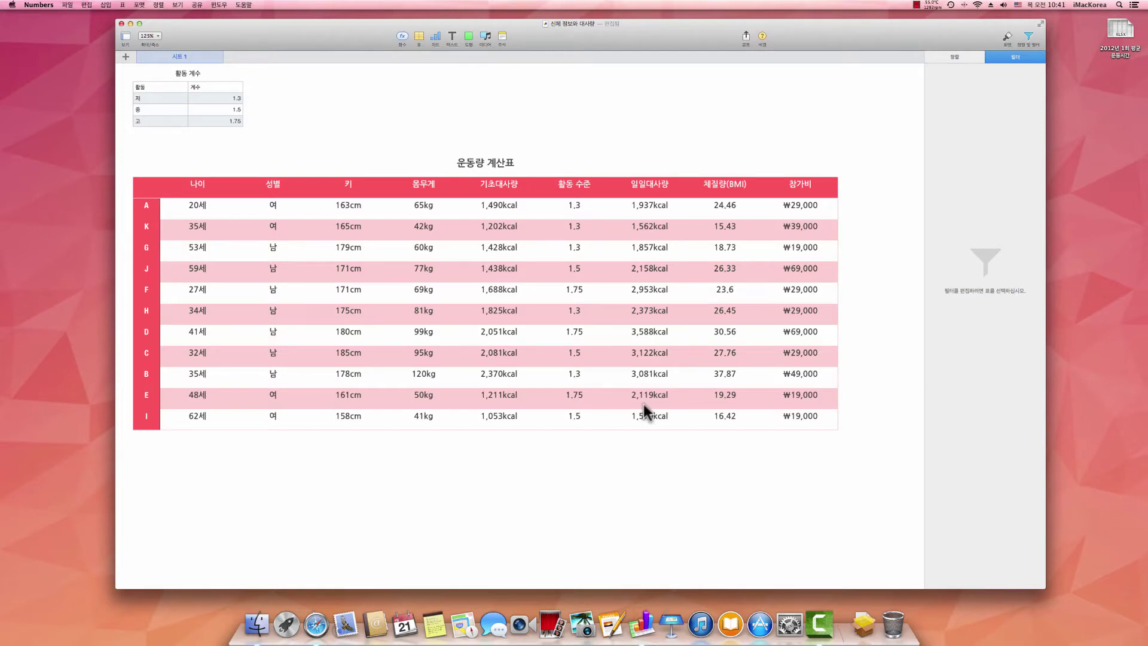
Insert a plain table with a header row below the 운동량 계산표 table and delete its rows 3 to 10
click(419, 37)
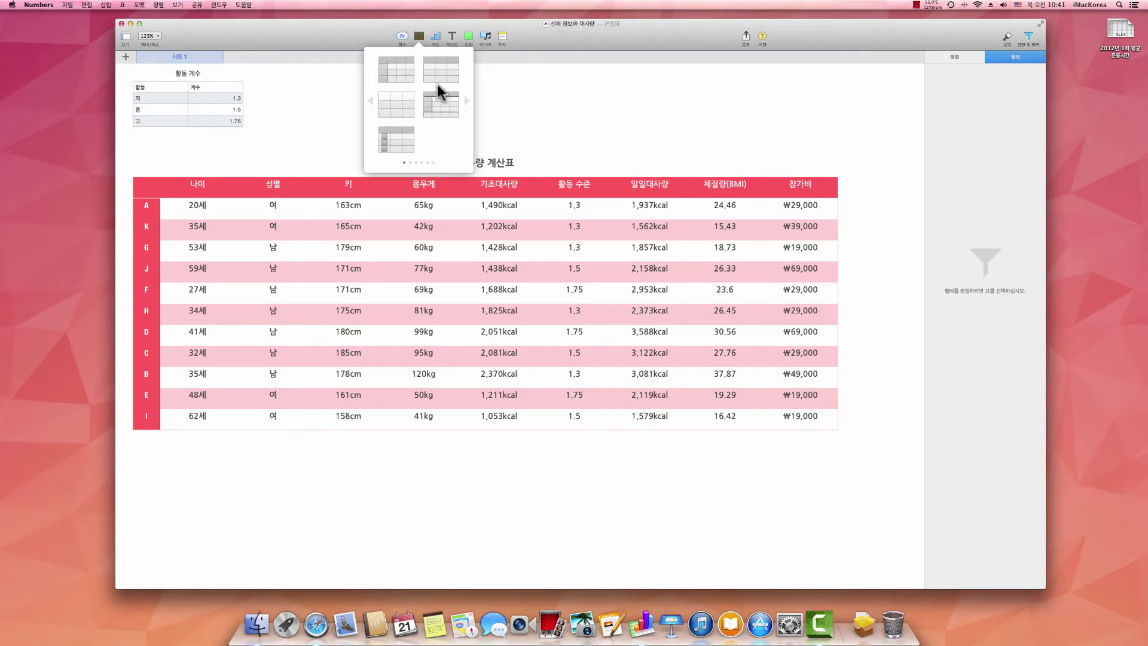
click(433, 66)
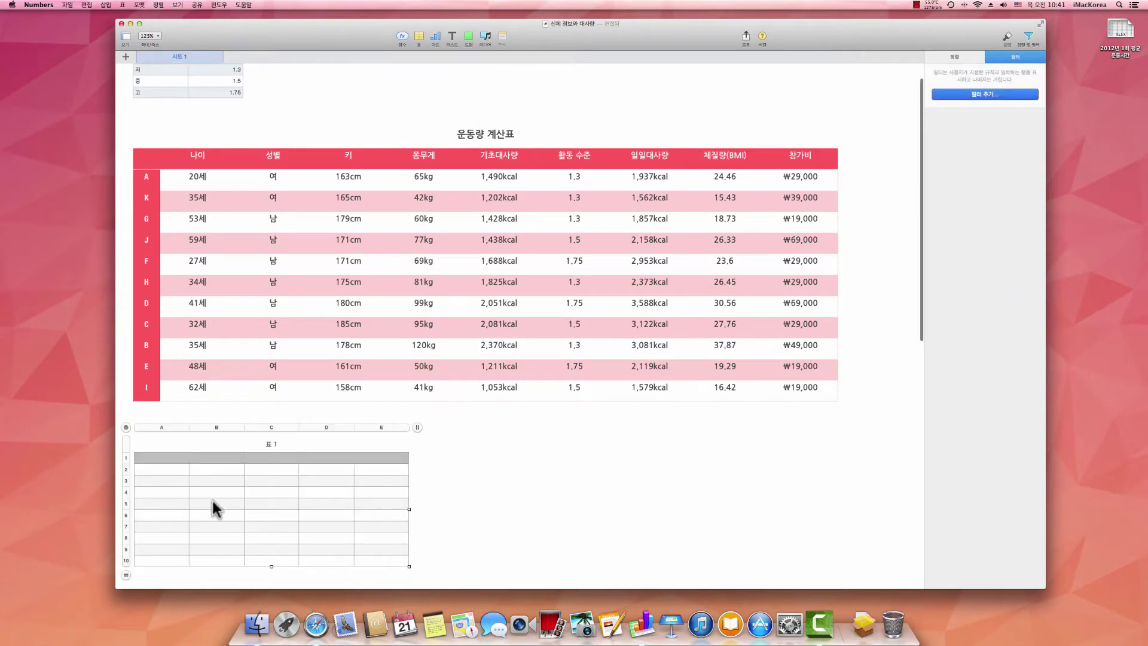
click(125, 481)
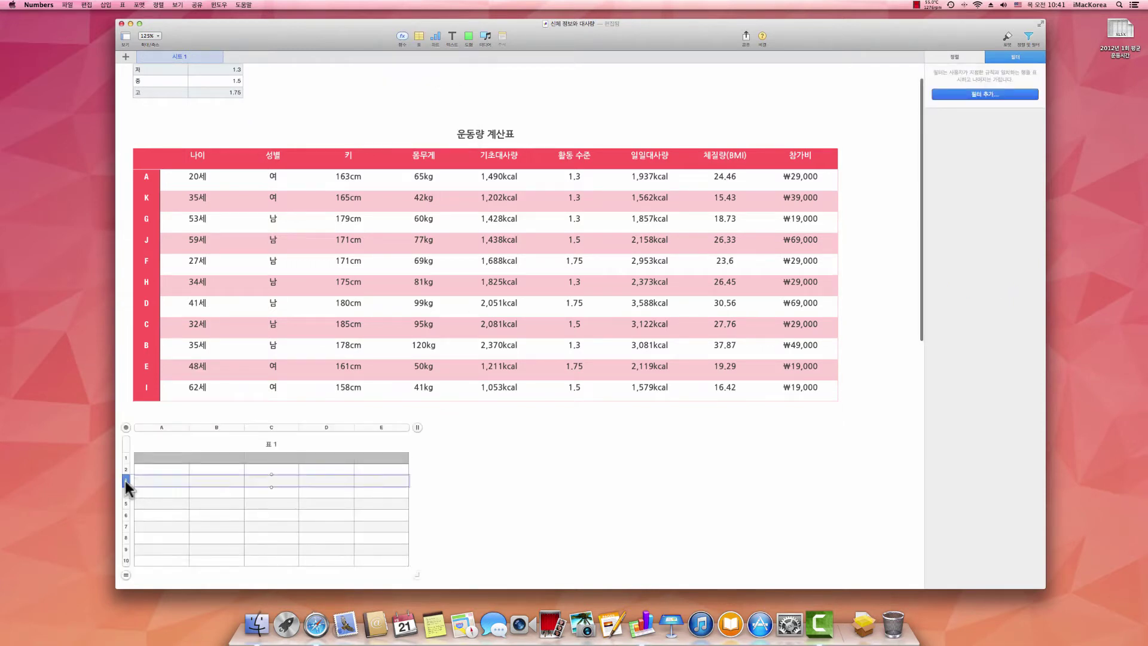
shift+click(127, 560)
right_click(129, 556)
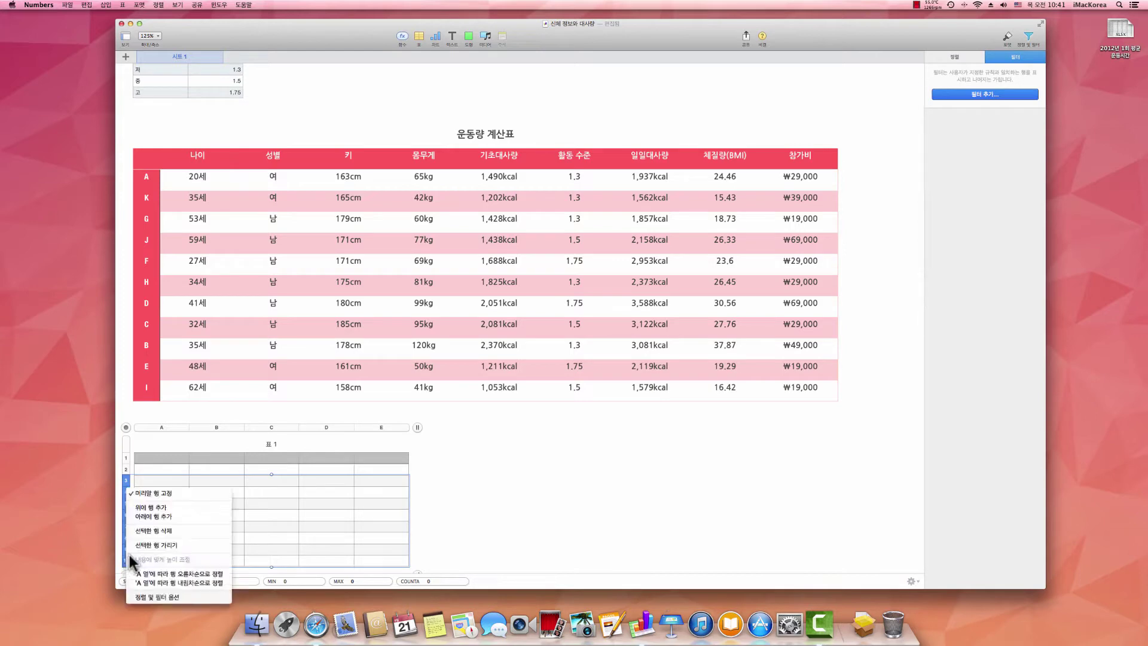
click(131, 531)
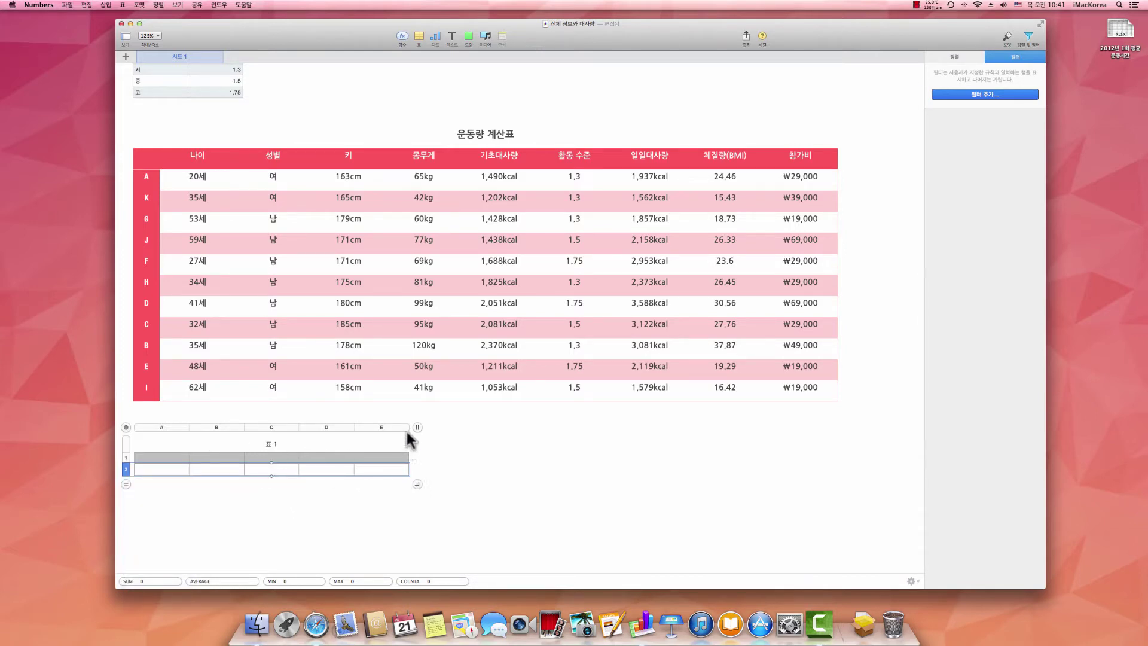
Widen the new table to match the 운동량 계산표 table's width and move it up to align directly beneath it
click(125, 426)
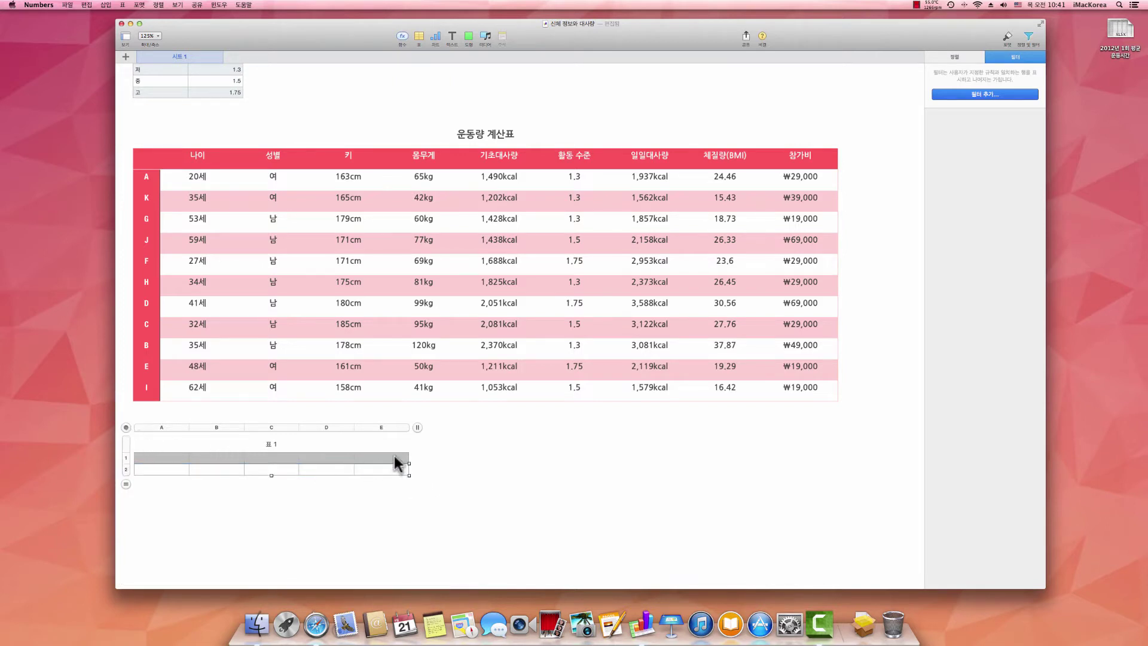
drag(409, 461, 839, 447)
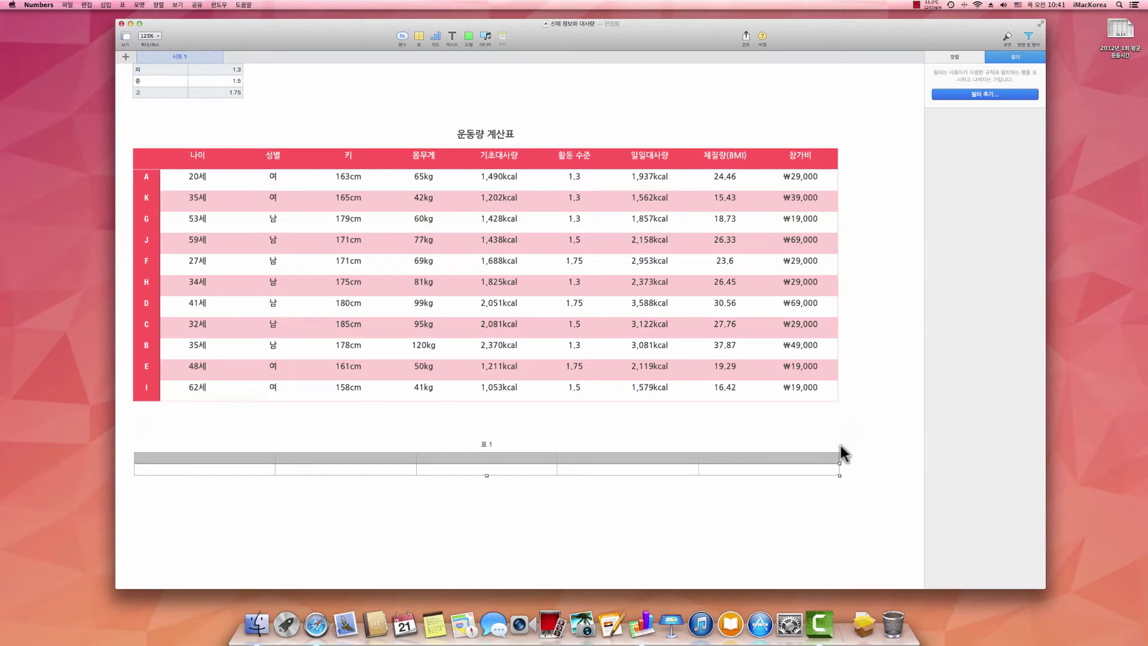
click(661, 460)
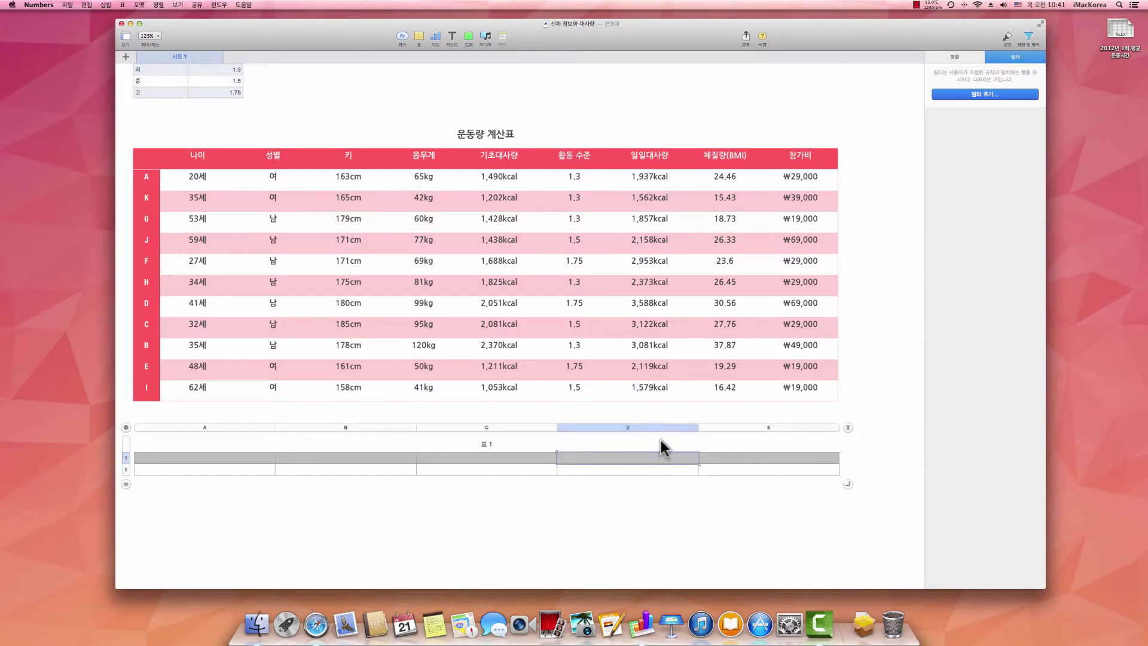
drag(125, 427, 124, 417)
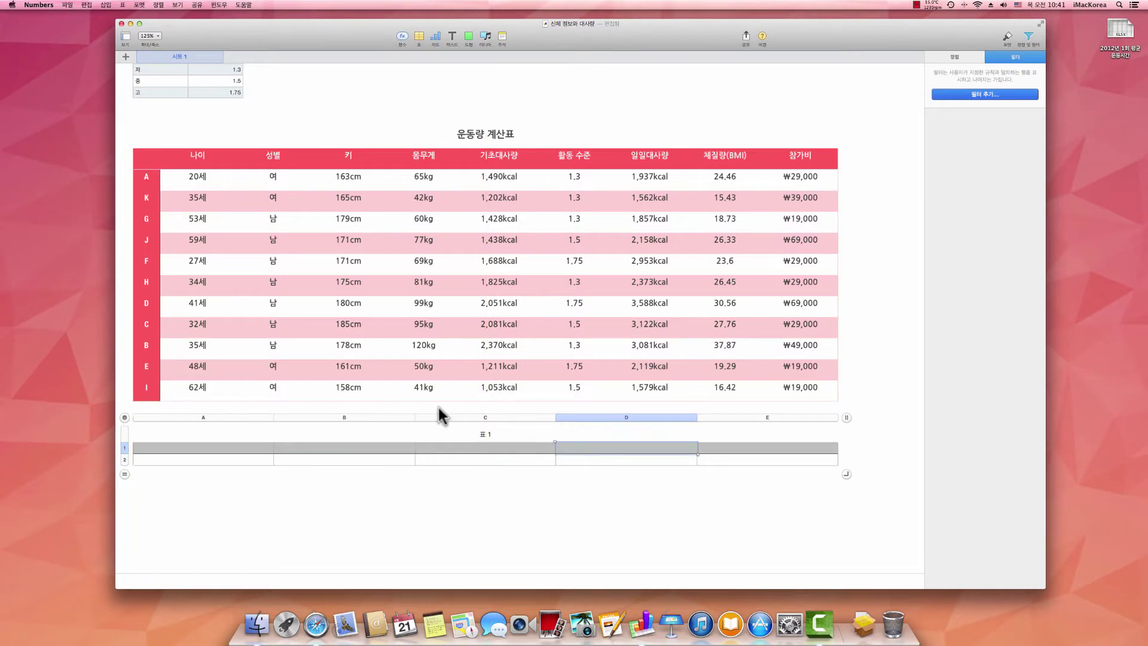
Rename the new table's title to 신청자 총계
click(486, 434)
key(super+space)
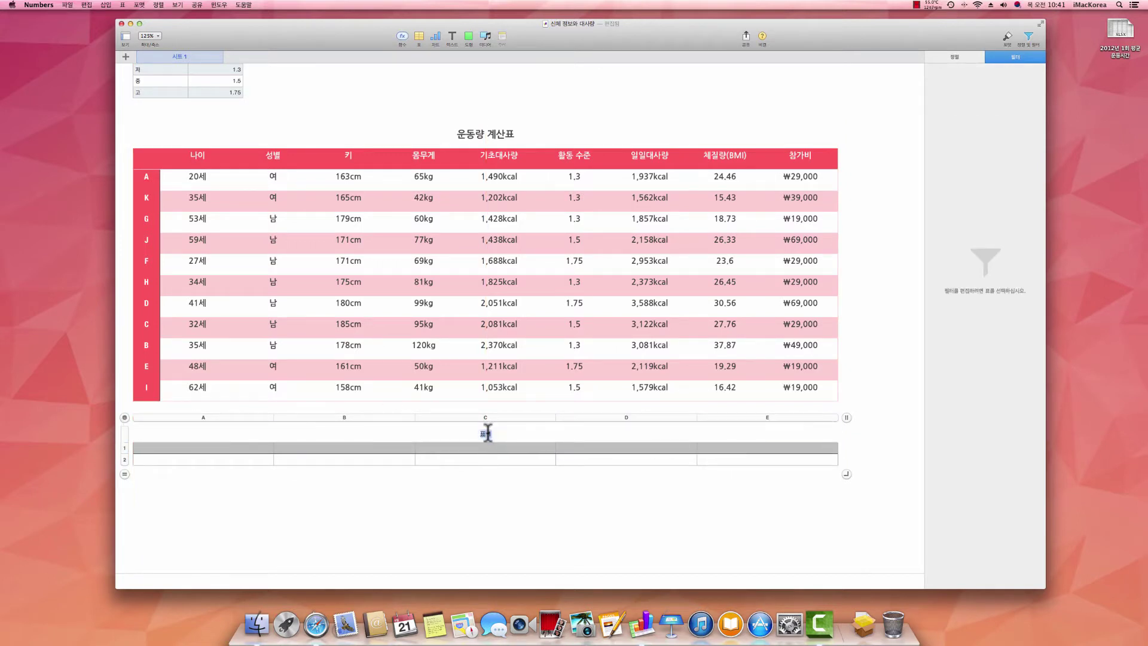
text(신청자)
key(Return)
text(총계)
click(505, 473)
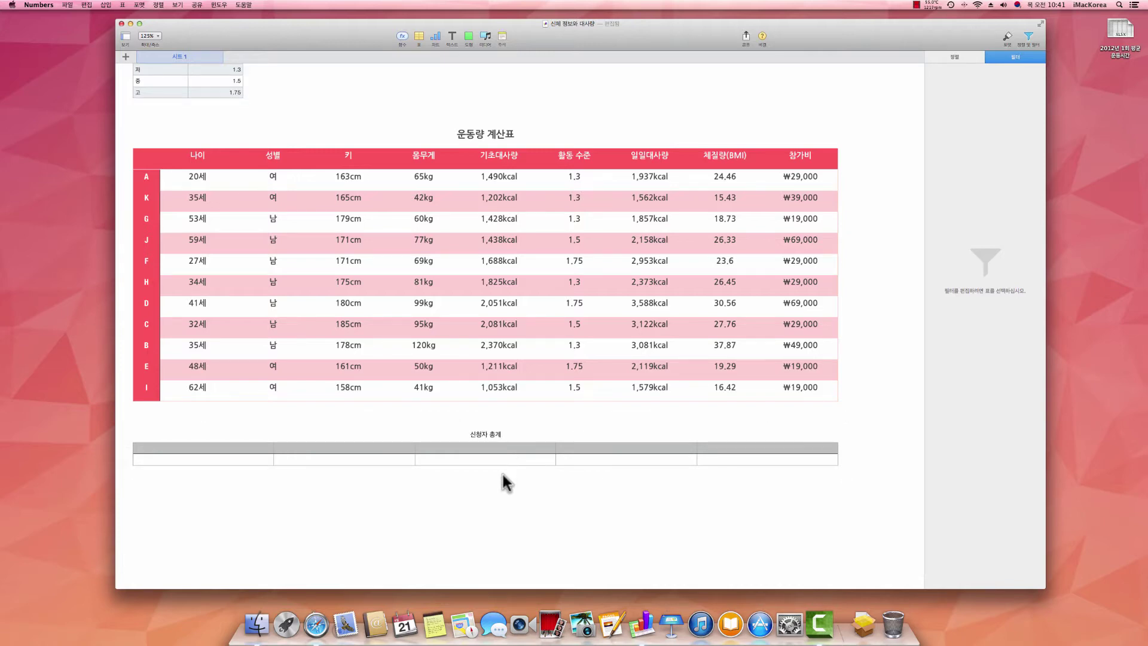
Enter the headers 평균 나이, 평균 키 and 평균 몸무게 in cells A1 to C1 of the 신청자 총계 table
click(192, 447)
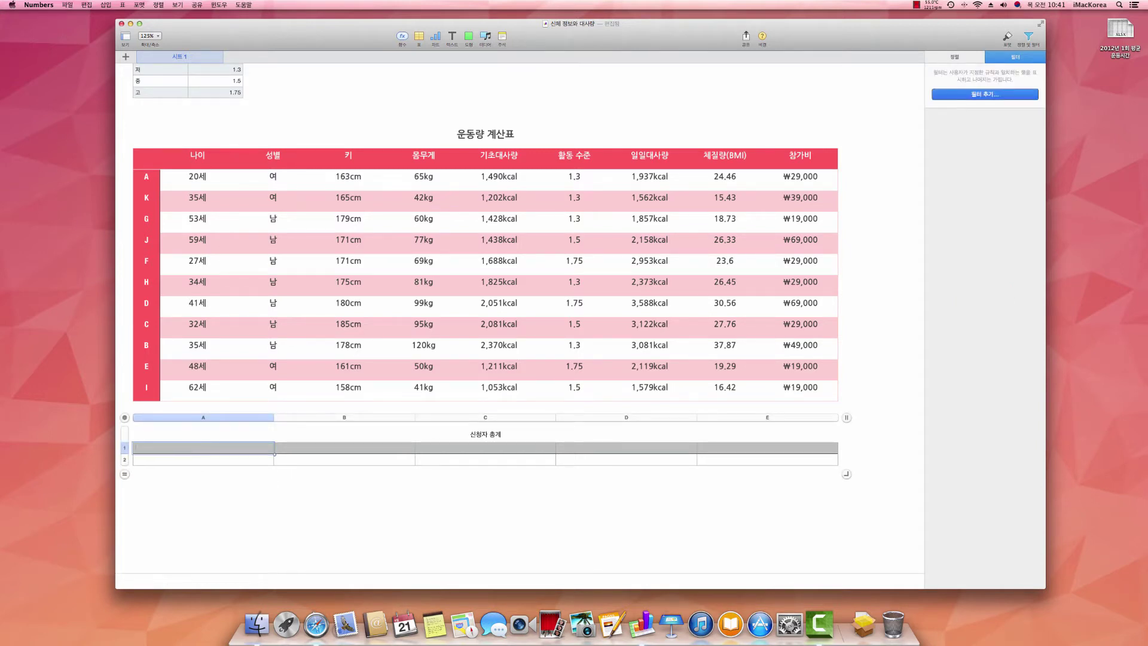
text(평균 나이)
key(Tab)
text(평균 키)
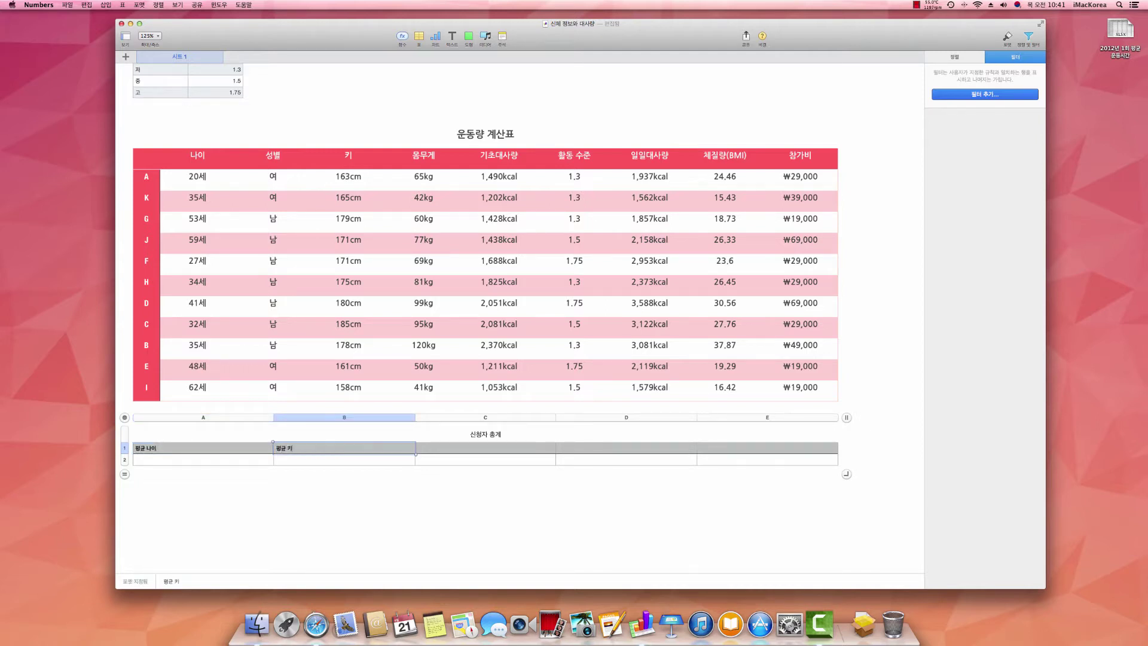
key(Tab)
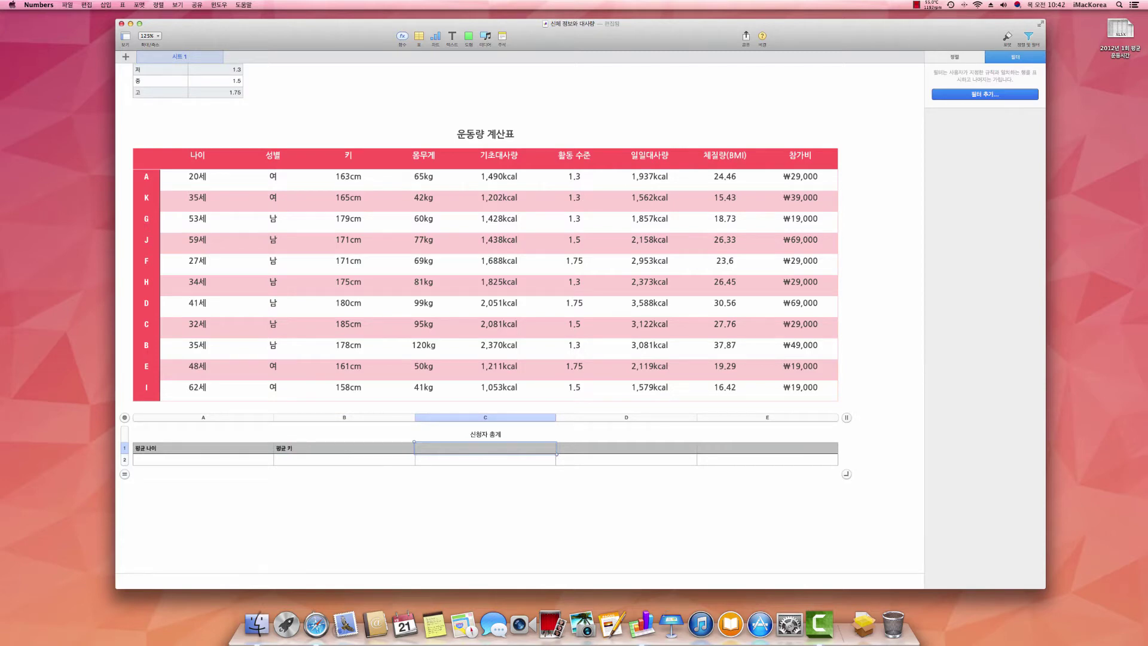
text(평균 몸무게)
key(Tab)
Enter the headers 총 기초 대사량 합계 in D1 and 총 일일 대사량 합계 in E1
text(총)
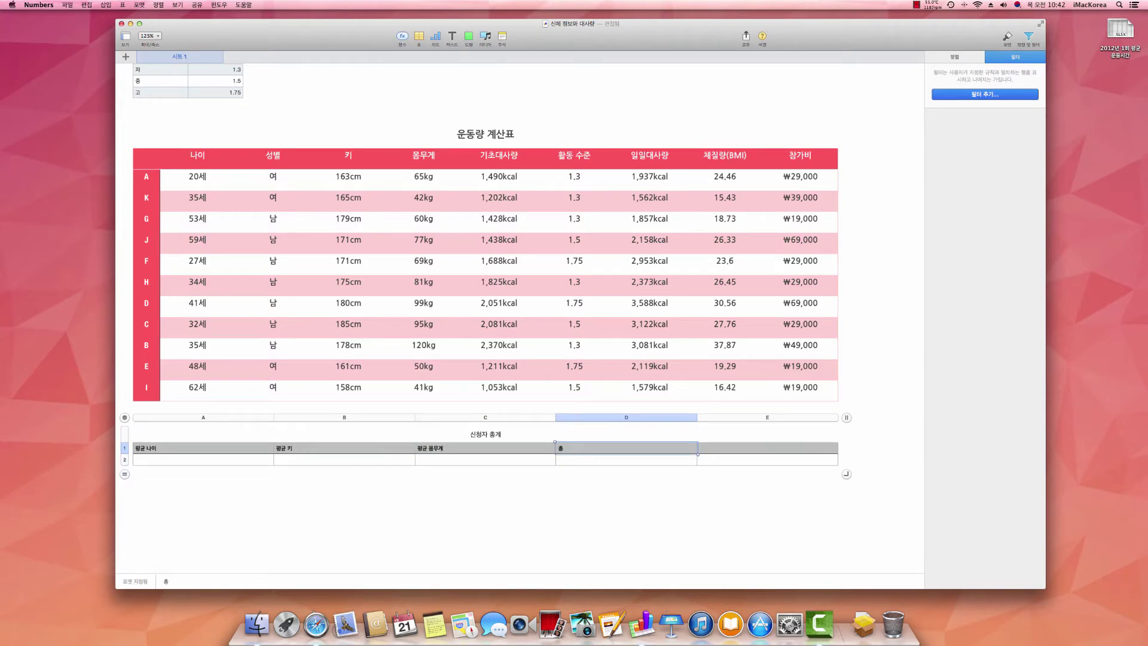
text( 기초 대사량 합계)
key(Tab)
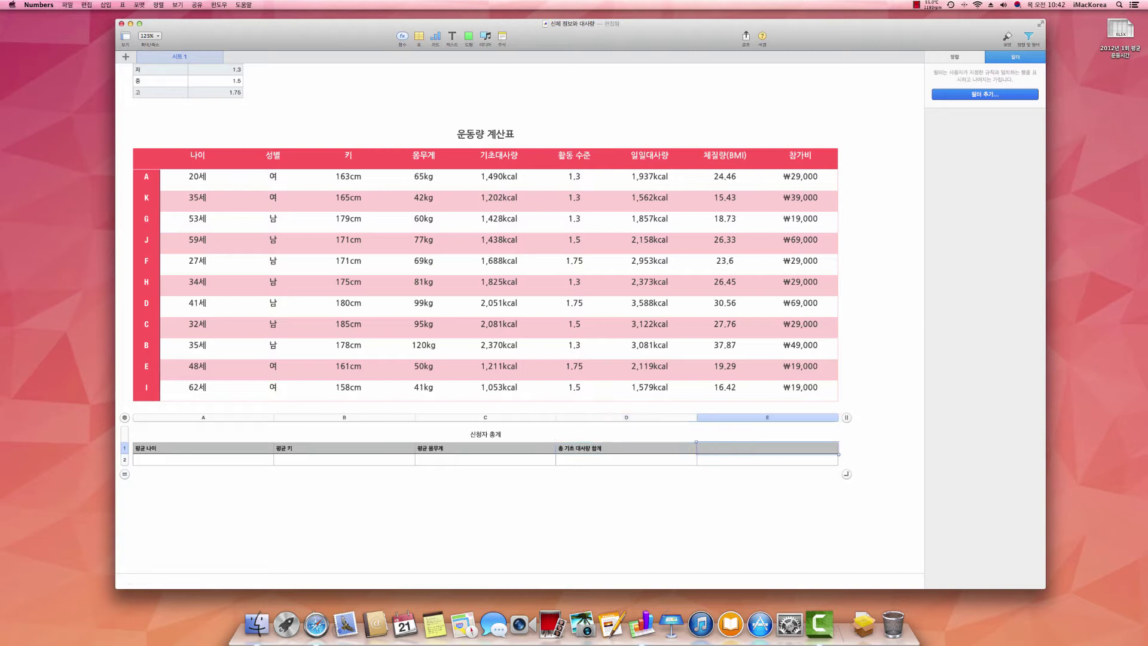
text(총 일일 ㄷ)
text(ㅐ사라야)
text(ㅇ 합계)
key(Return)
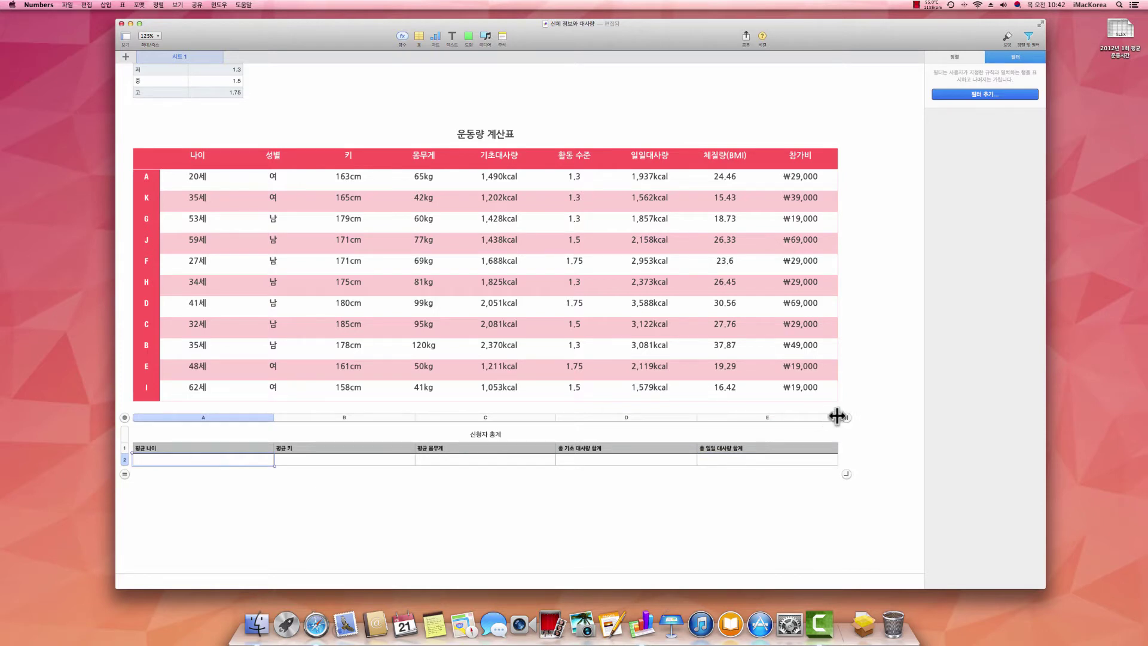
Narrow the whole 신청자 총계 table and add two empty columns, F and G, at its end
drag(837, 417, 730, 411)
key(super+z)
click(127, 424)
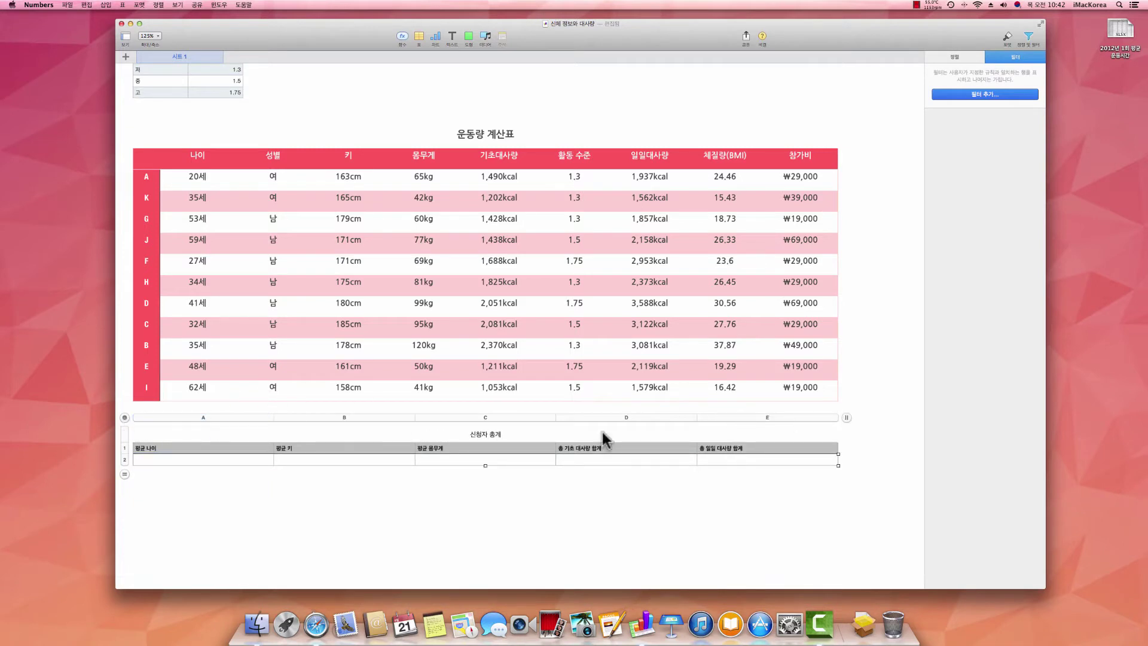
drag(838, 459, 608, 465)
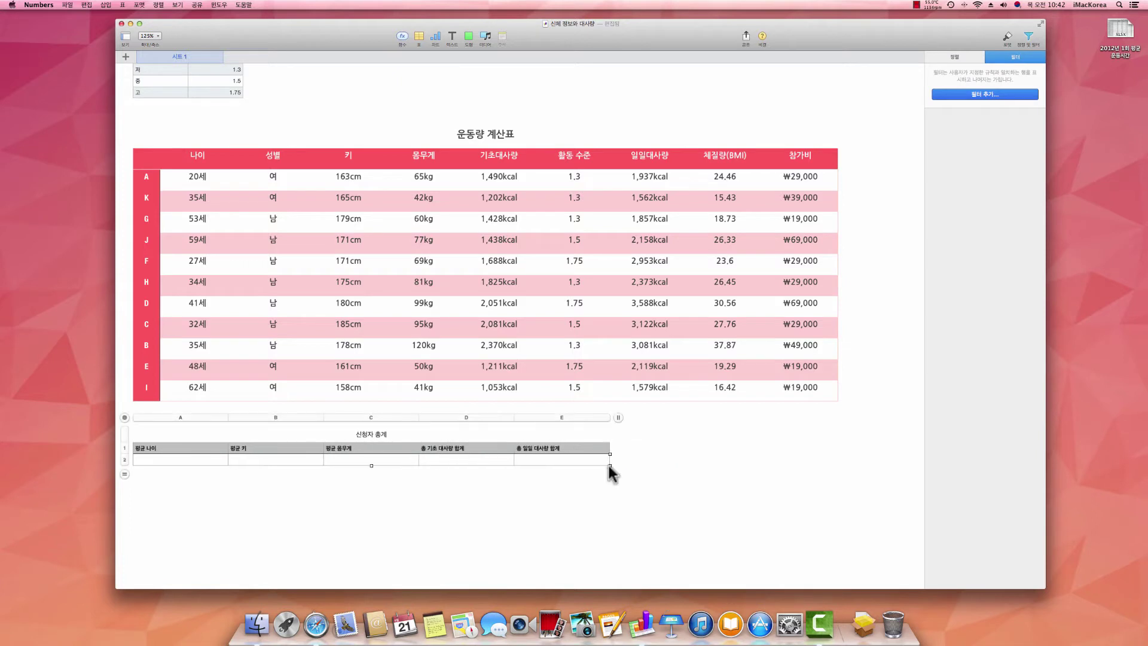
click(617, 416)
click(713, 416)
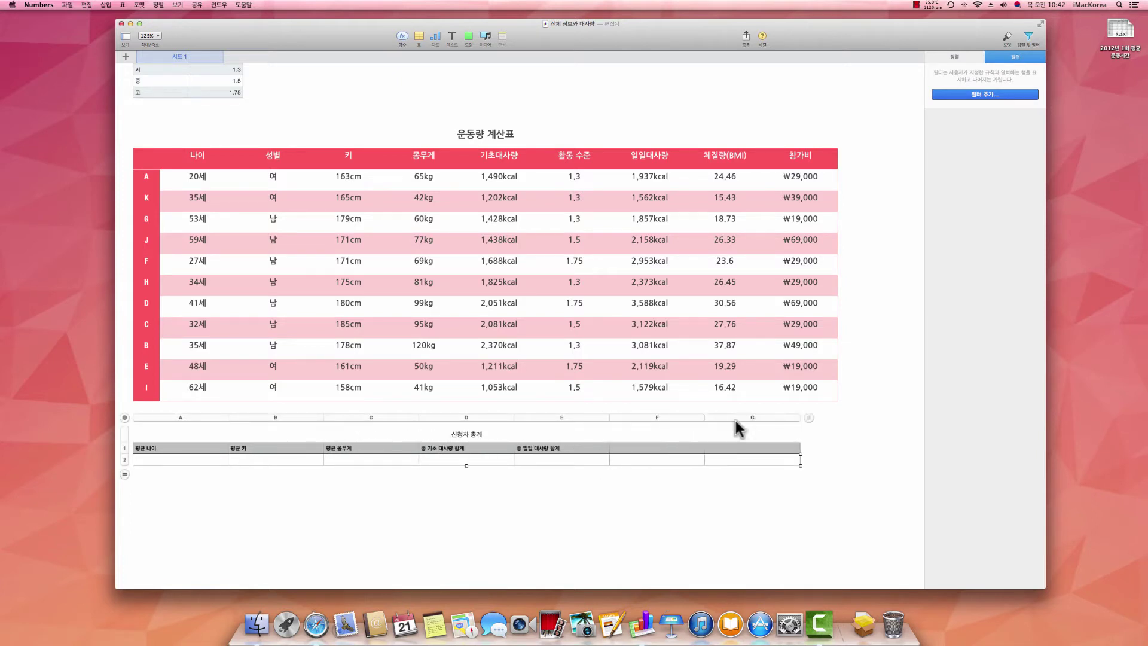
Enter the headers 총 기초 대사량 평균 in F1 and 총 일일 대사량 평균 in G1
click(660, 447)
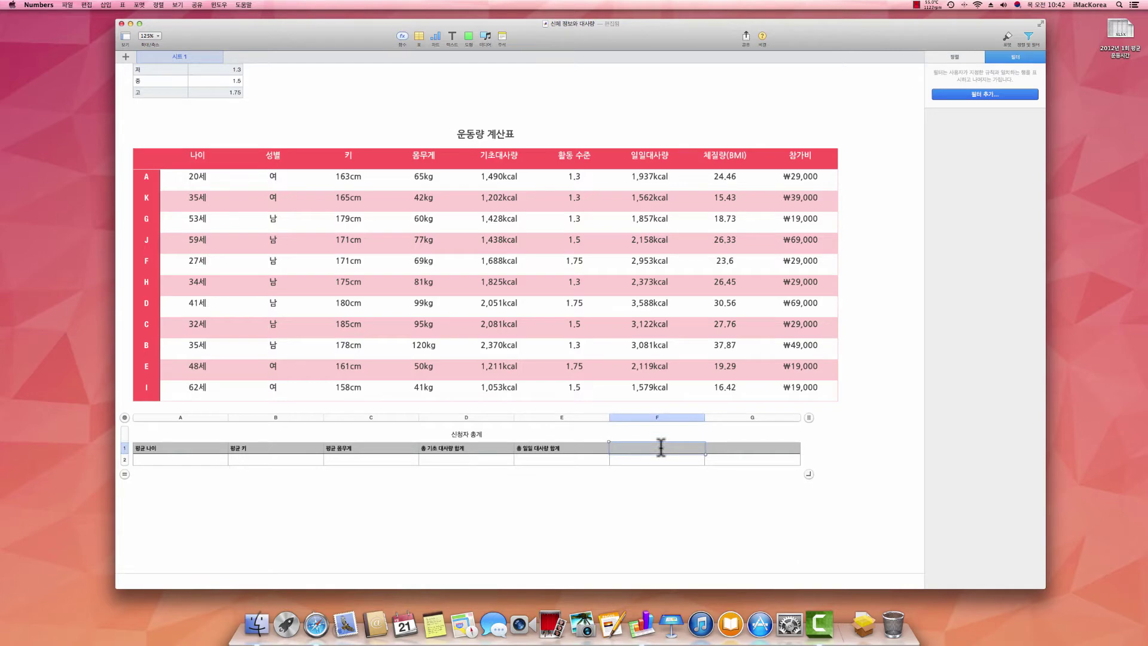
text(총 기초 대사량 평균)
key(Tab)
text(총 일ㅇ)
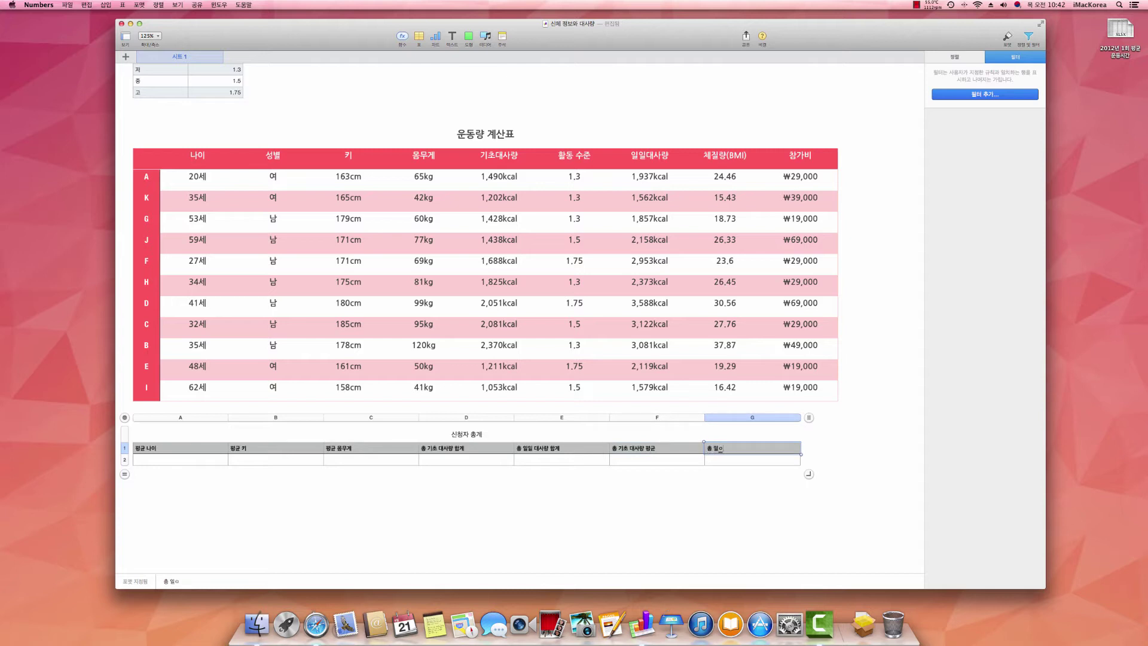
key(BackSpace)
text(일 대사량 평균)
click(750, 463)
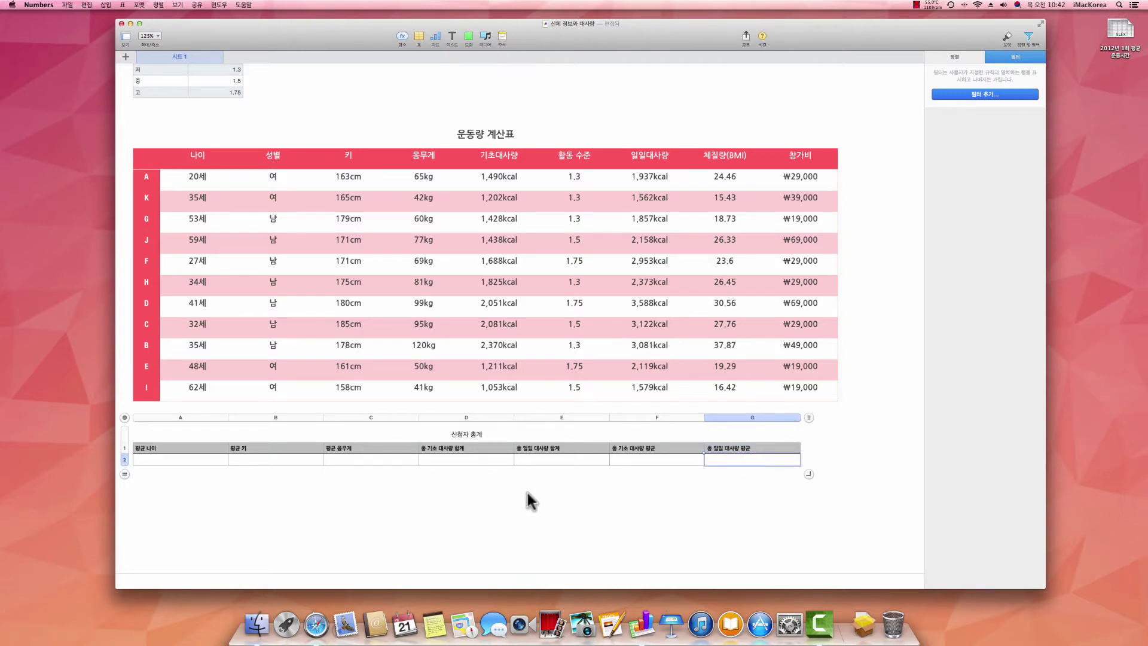
In cell A2 under 평균 나이, build a formula adding every age cell from B2 to B12 of the 운동량 계산표 table individually
click(194, 461)
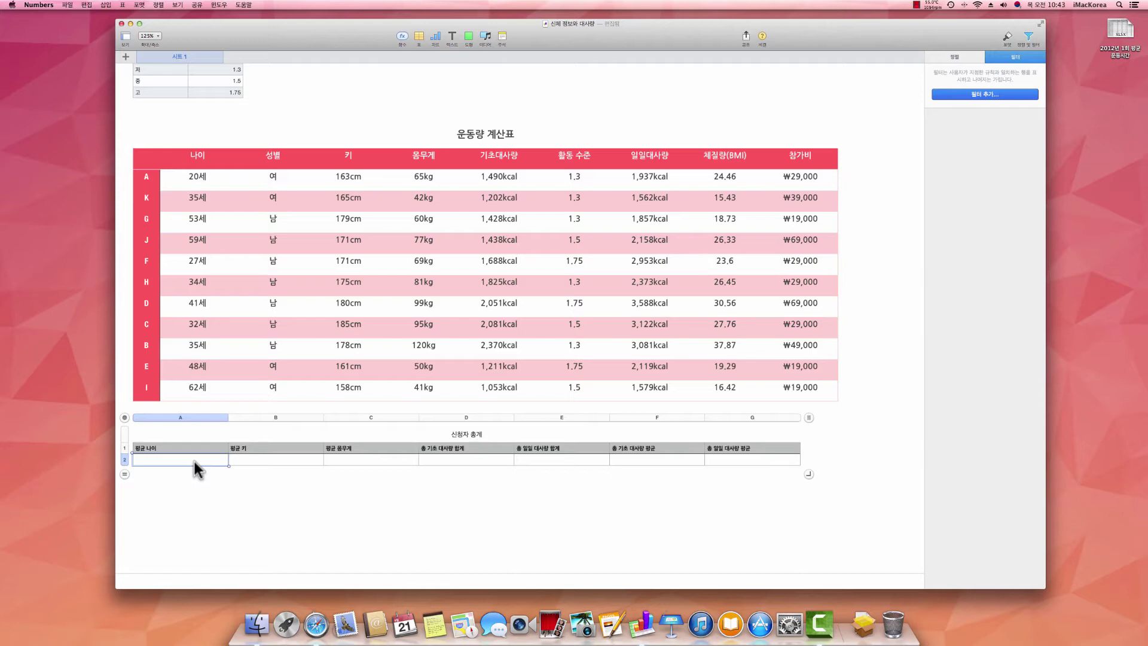
text(=)
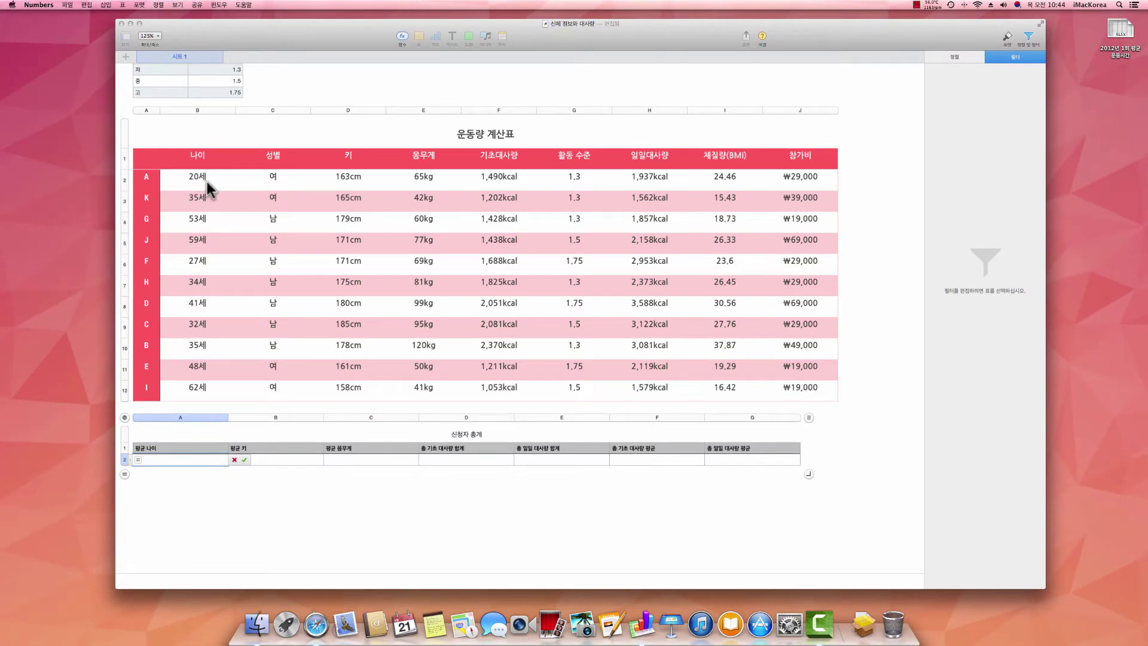
click(207, 184)
text(+)
click(203, 201)
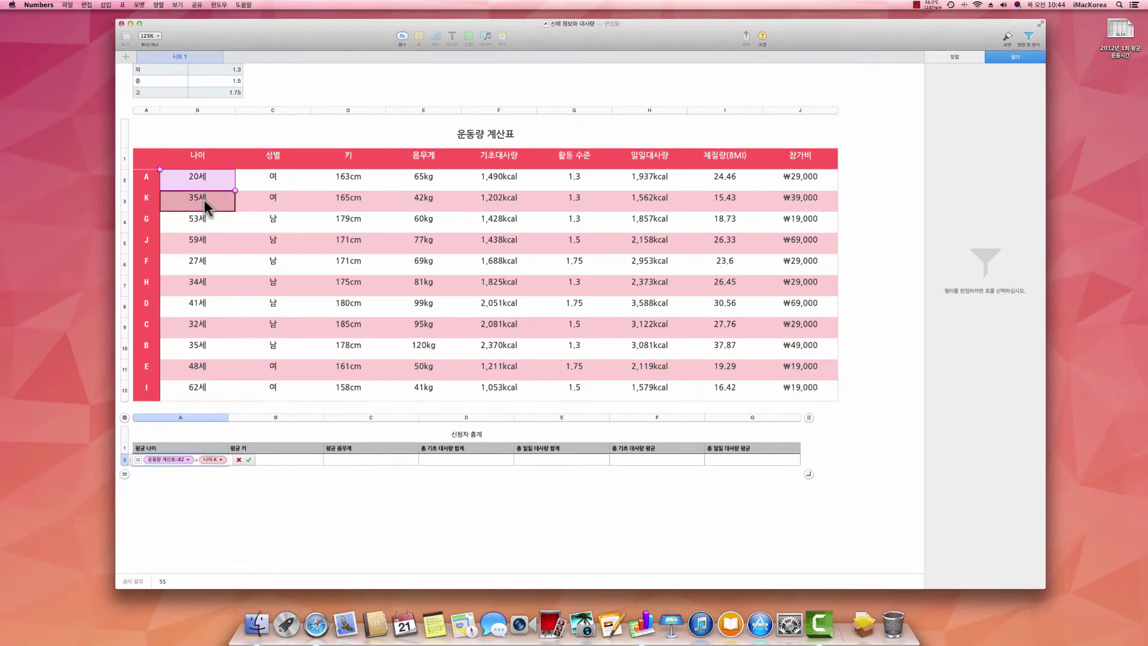
text(+)
click(198, 219)
text(+운동량 계산표::B4)
click(199, 246)
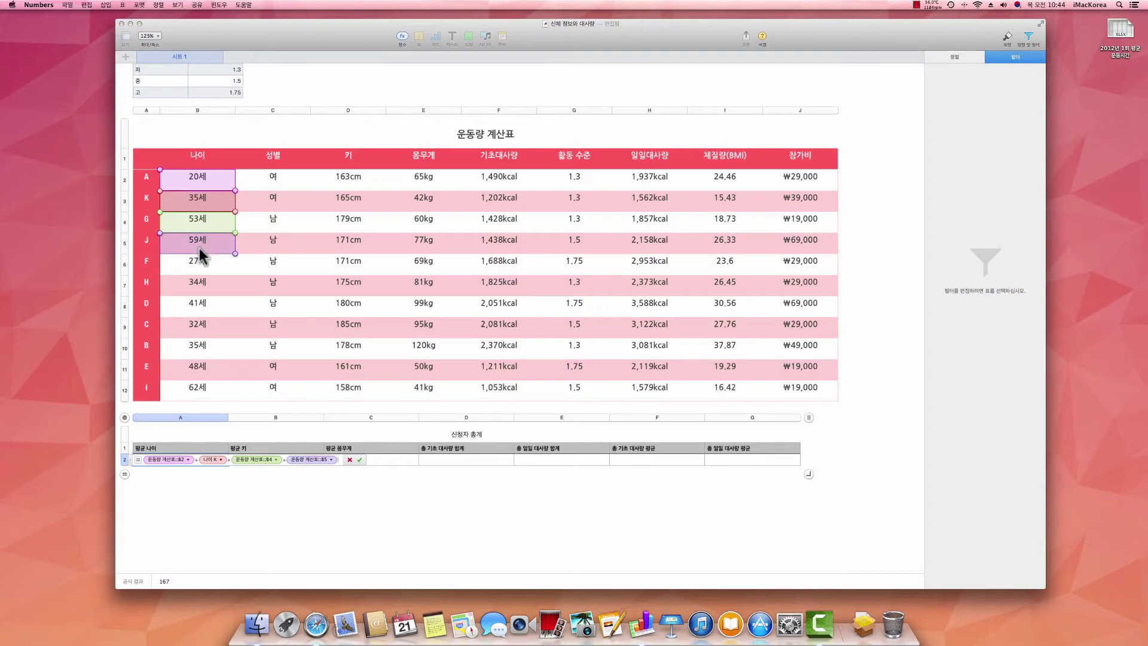
text(+)
click(199, 273)
text(+운동량 계산표::B6)
click(199, 306)
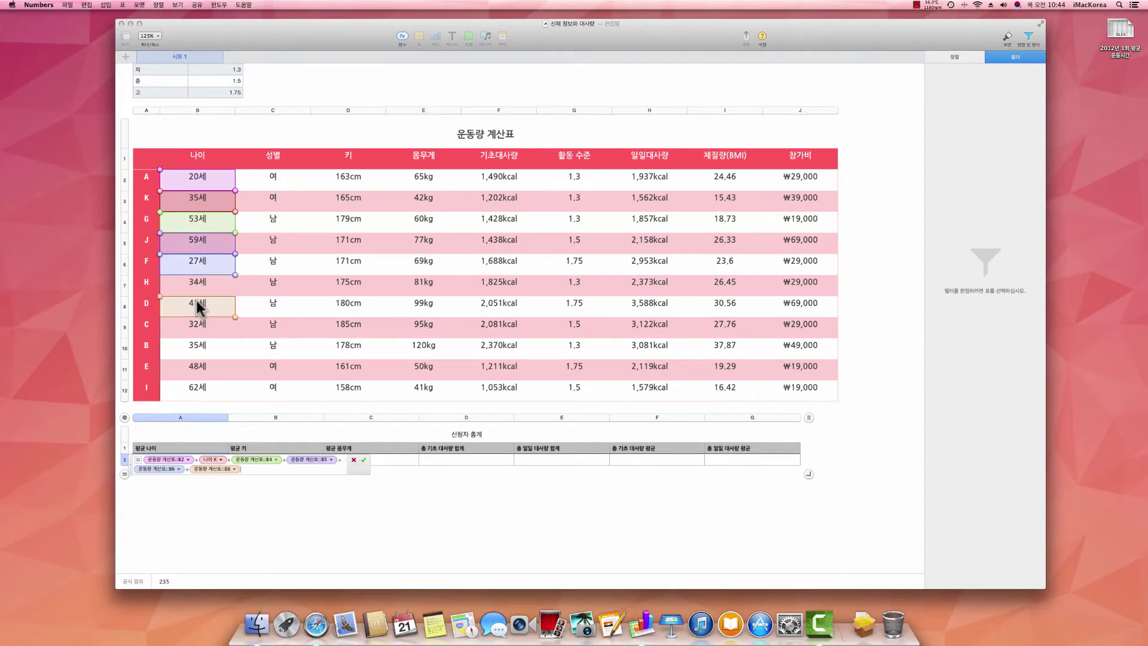
text(+)
click(198, 290)
text(+운동량 계산표::B7)
click(192, 331)
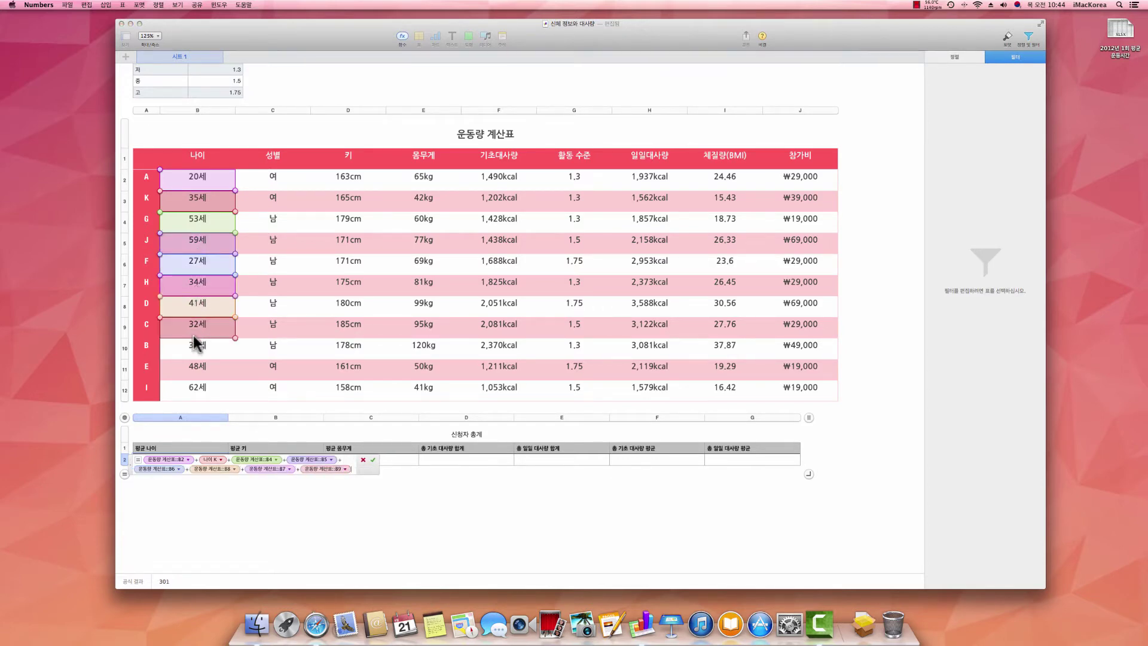
text(+)
click(196, 345)
text(+운동량 계산표::B10)
click(196, 365)
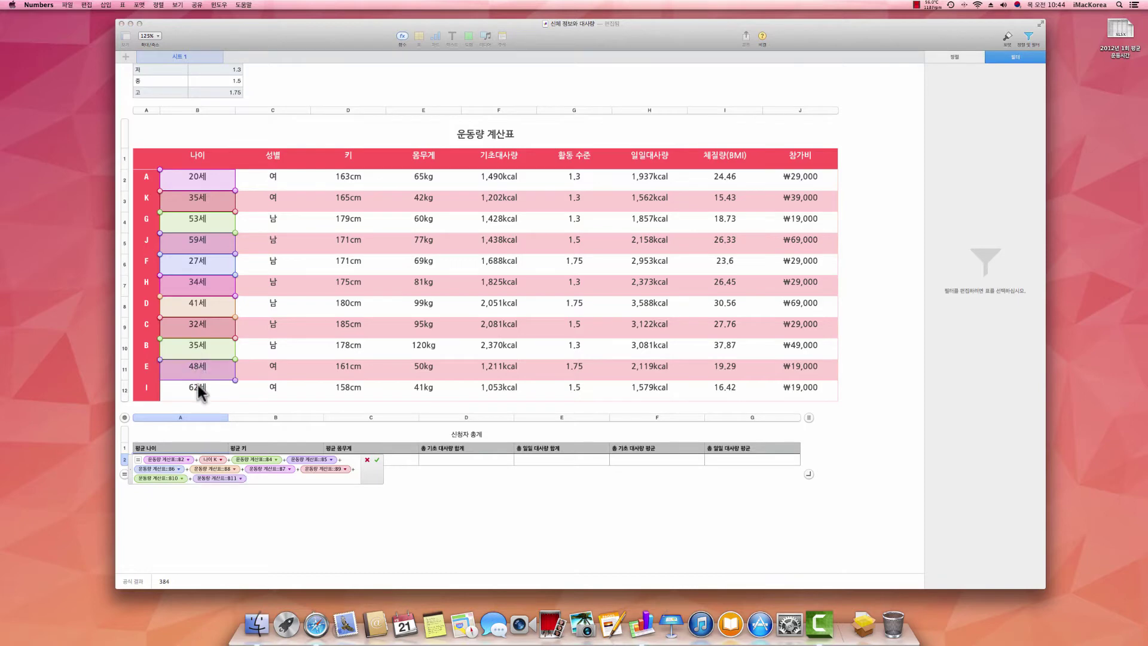
text(+)
click(199, 390)
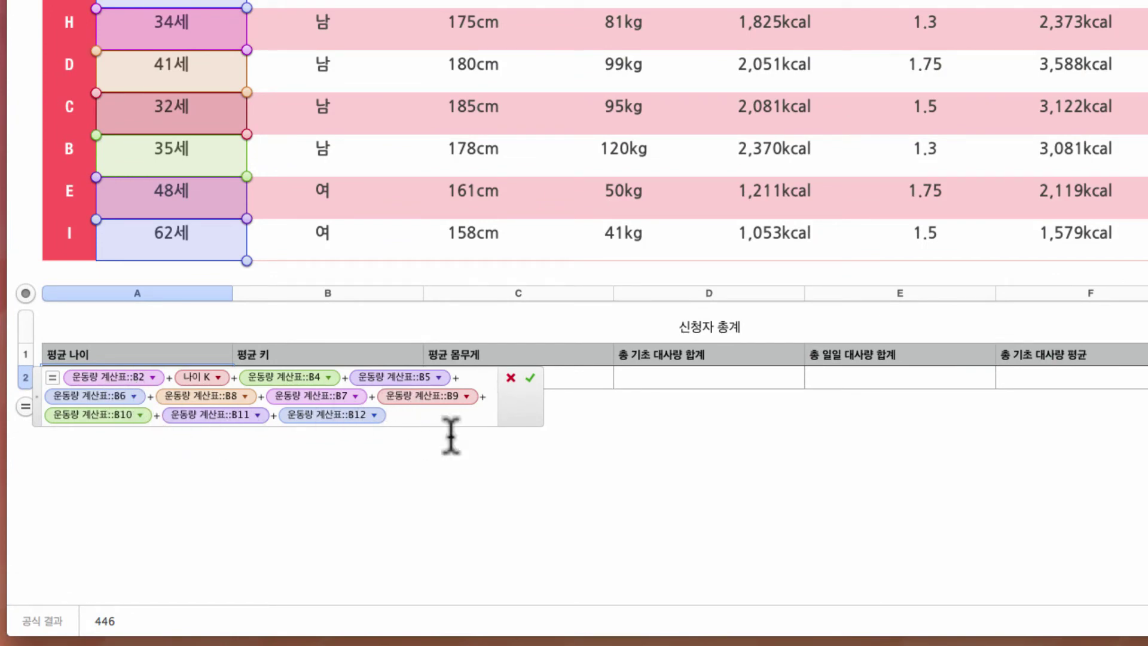
Enclose the sum of ages in A2 in parentheses, divide it by 11, and accept the formula
text())
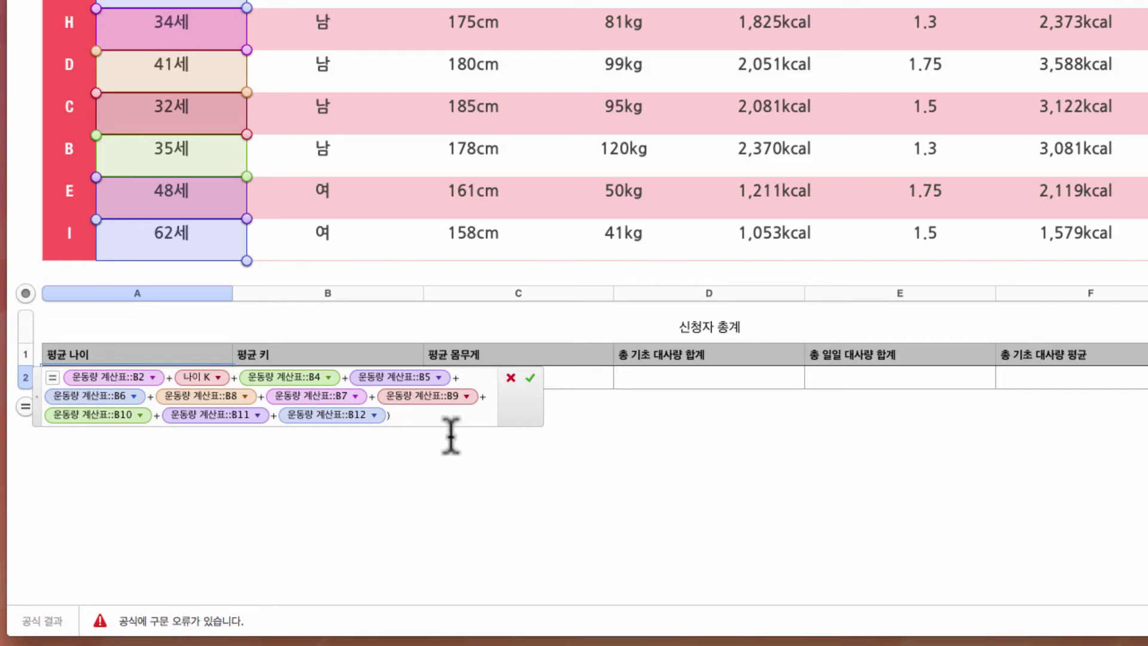
click(62, 378)
text(()
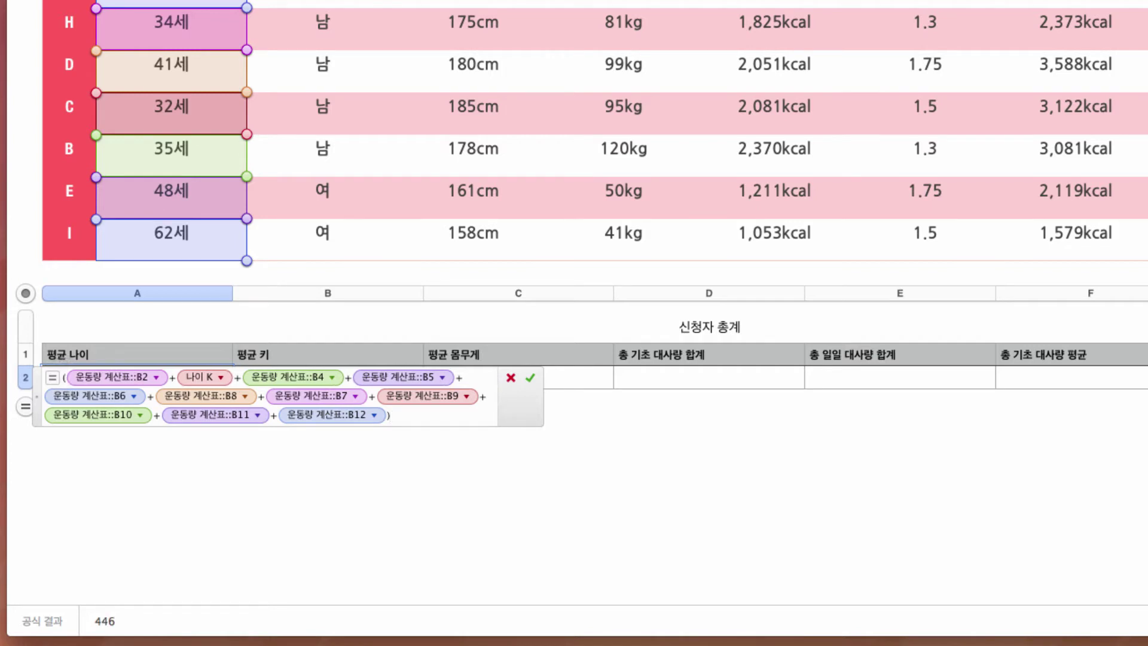
text(/)
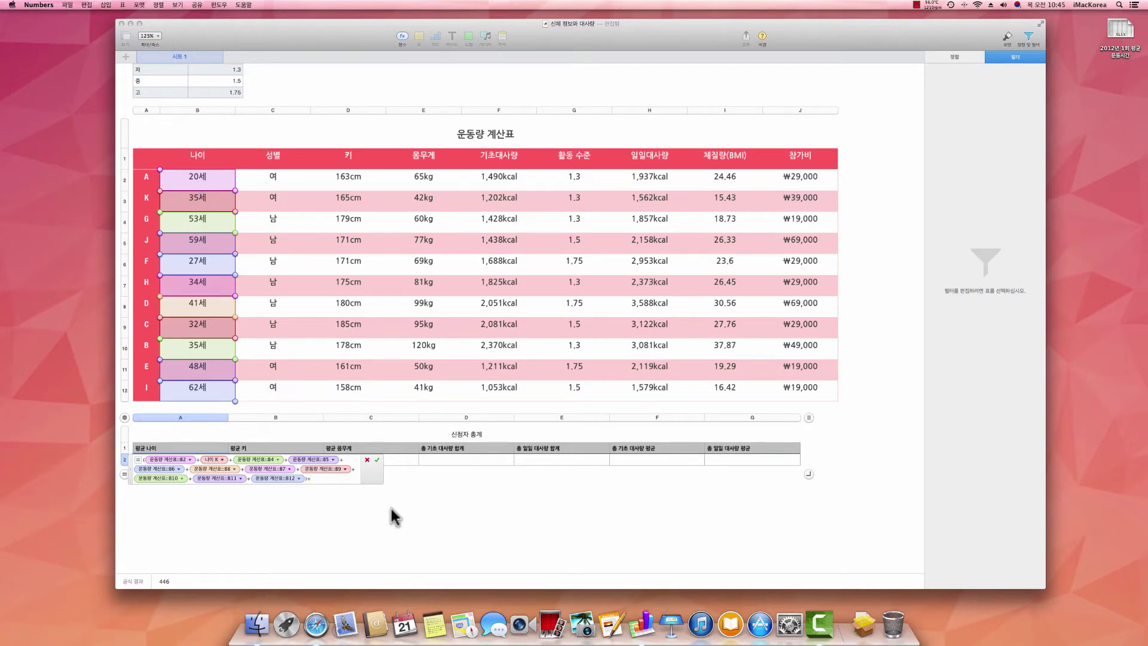
text(11)
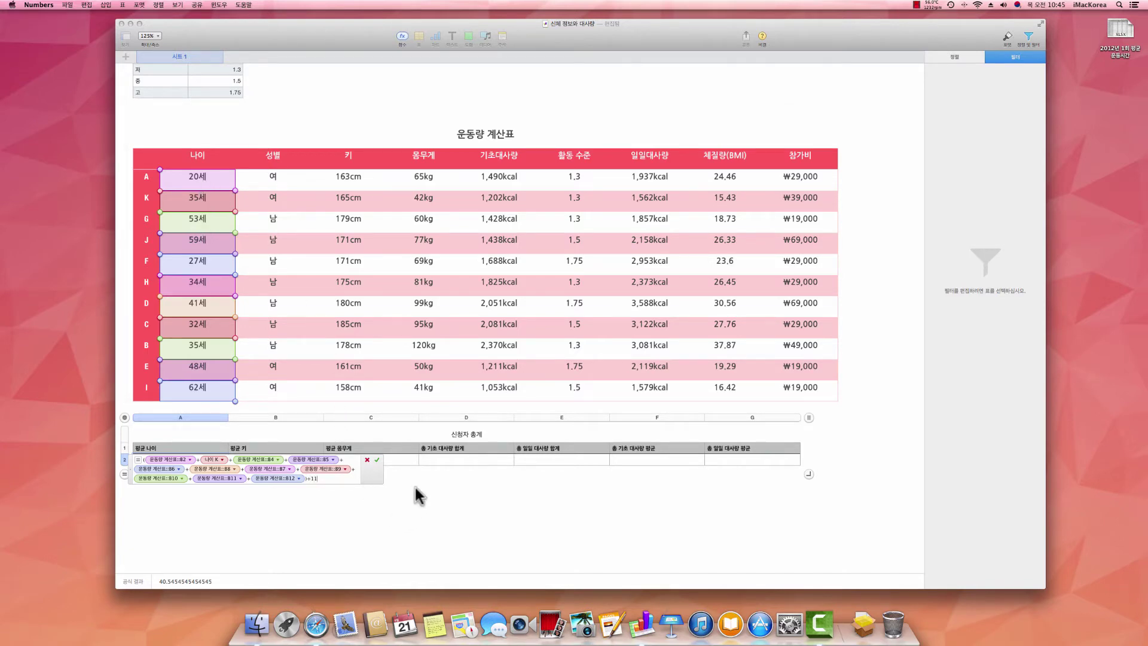
click(377, 459)
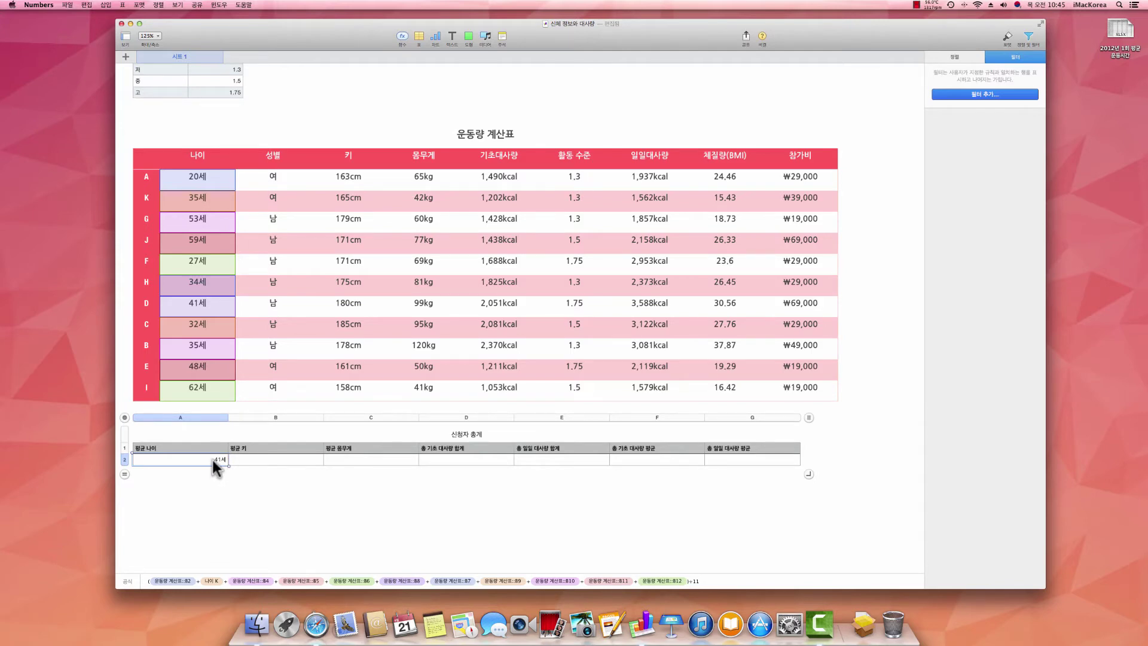
click(251, 460)
text(=)
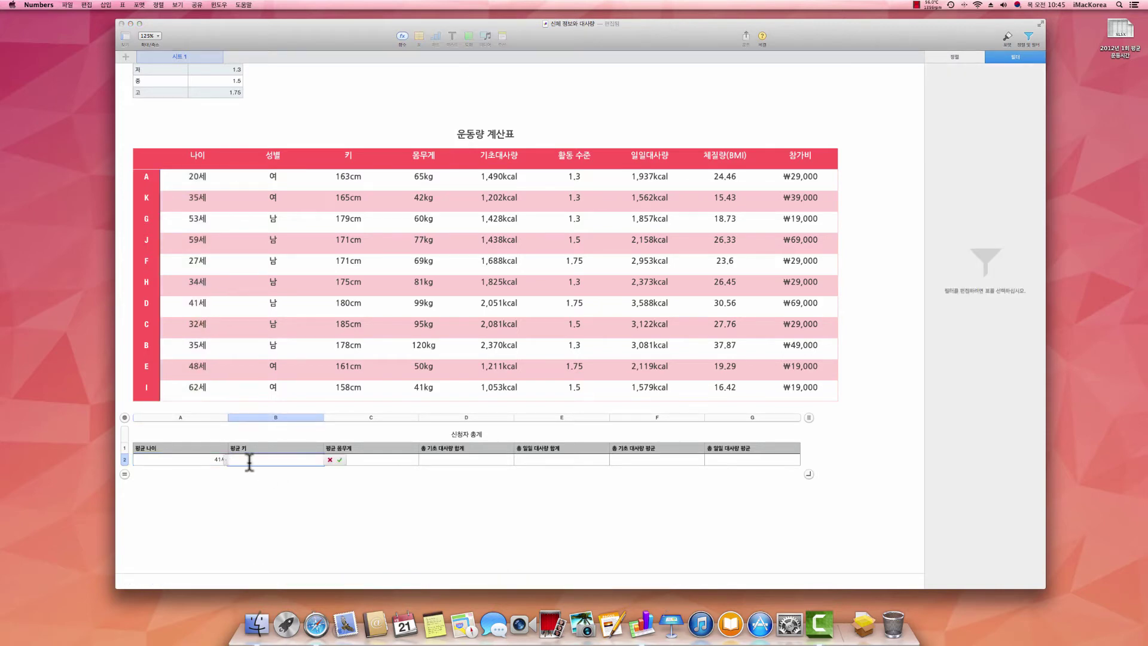
click(257, 480)
click(263, 464)
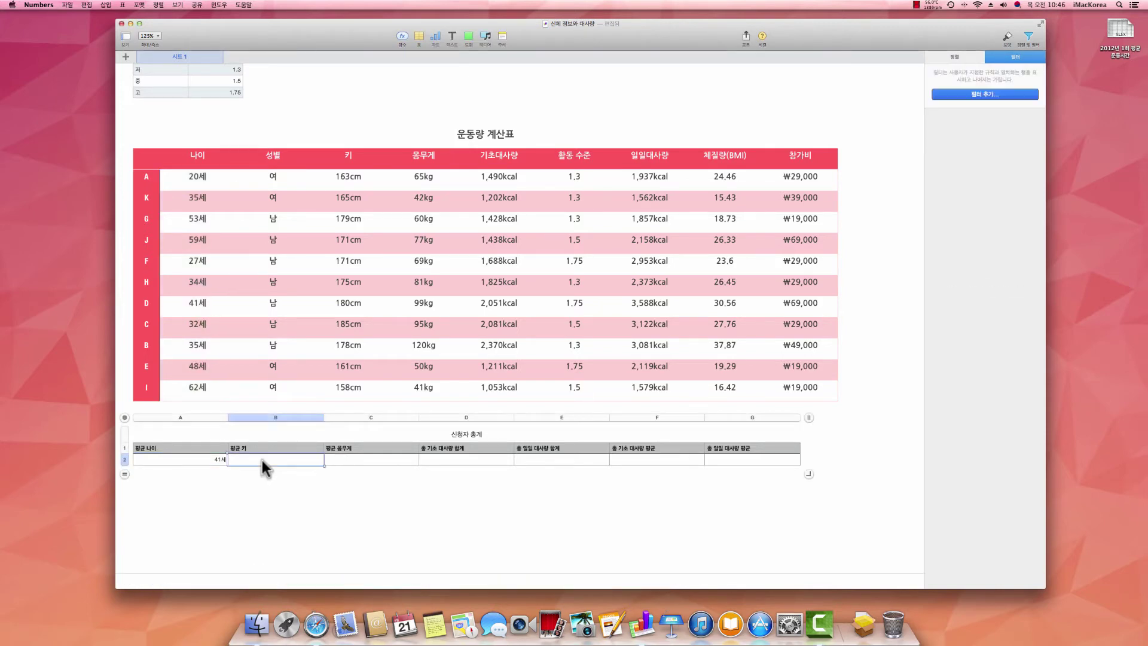
text(=)
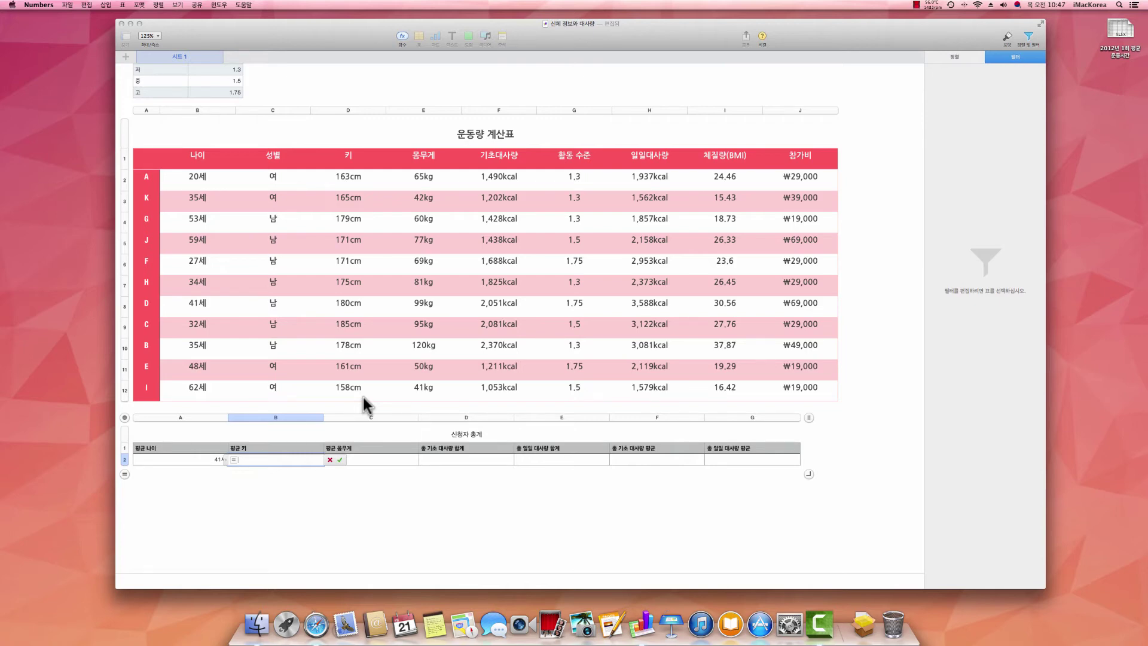
key(BackSpace)
key(Tab)
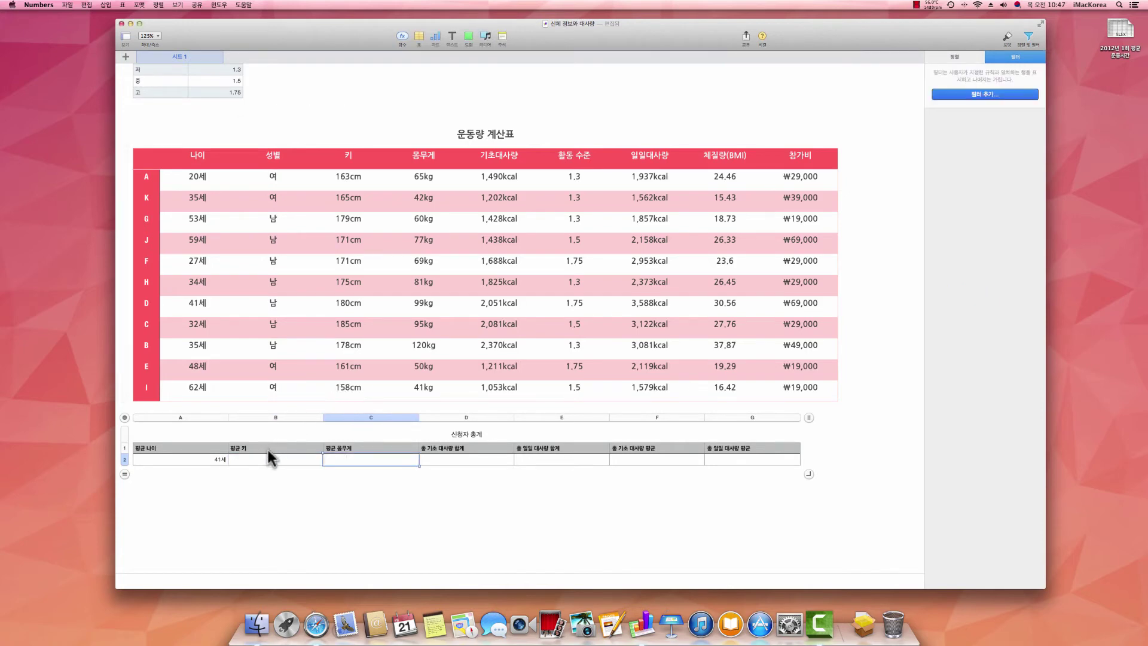
click(269, 459)
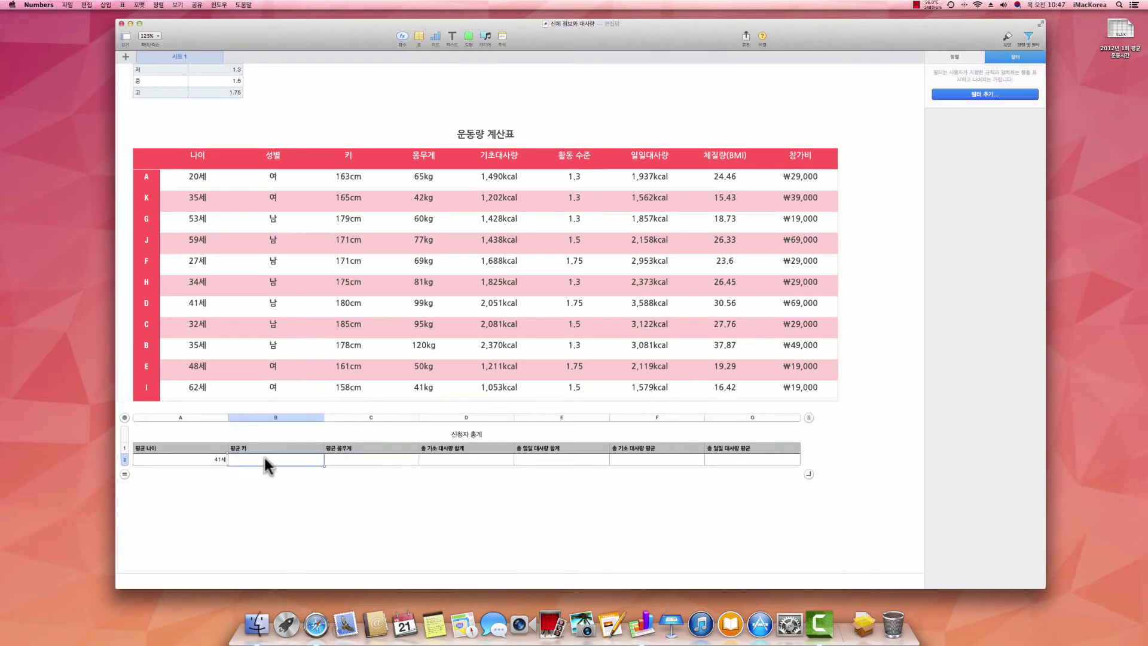
Place the AVERAGE of the heights D2 to D12 of 운동량 계산표 in cell B2 under 평균 키
click(358, 176)
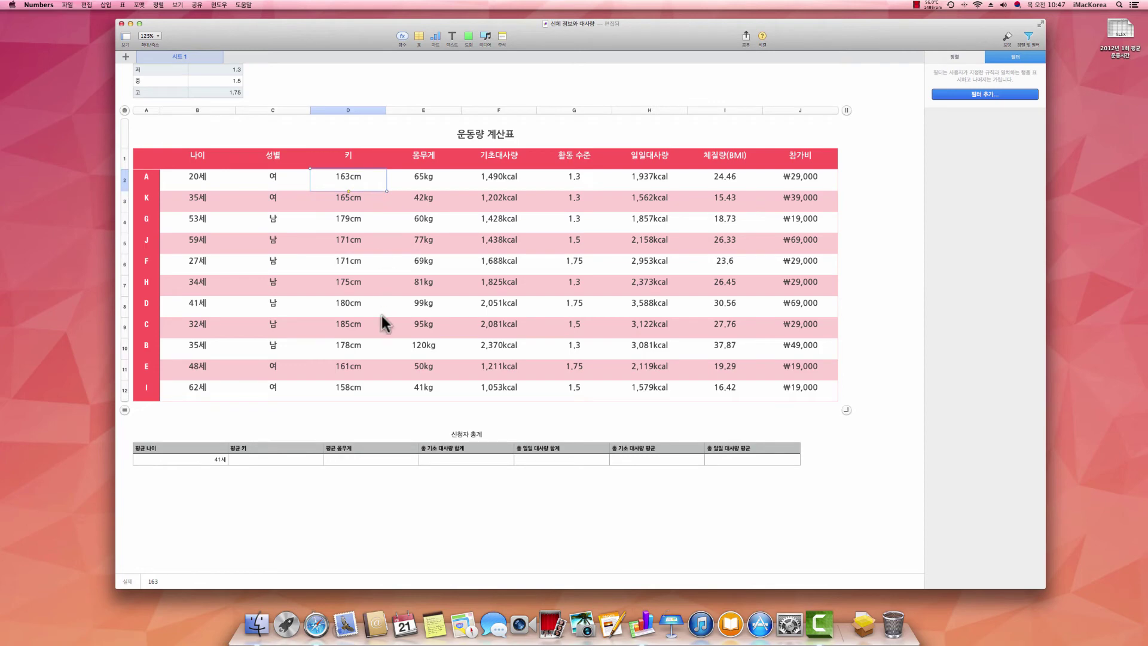
shift+click(367, 388)
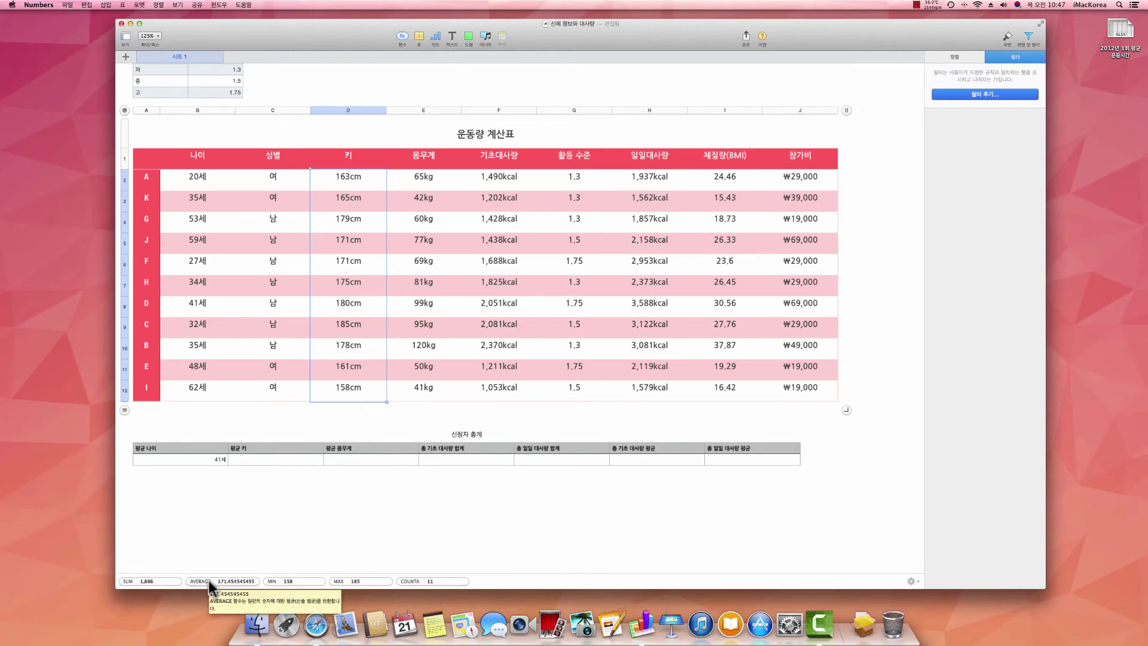
drag(210, 588, 266, 459)
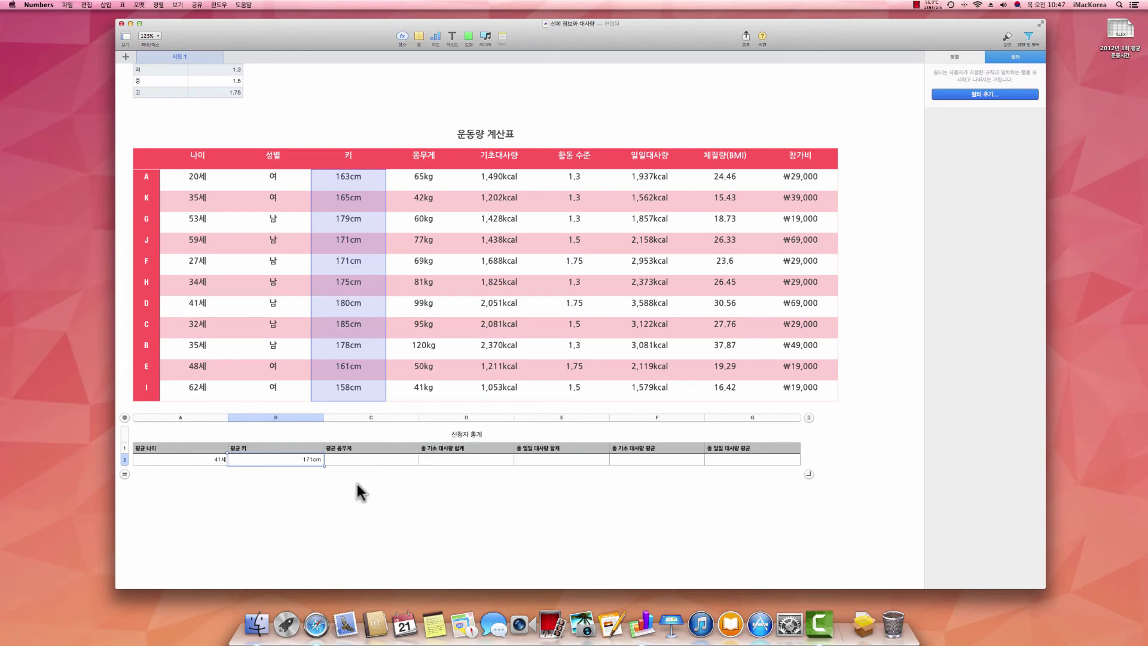
Place the AVERAGE of the weights E2 to E12 of 운동량 계산표 in cell C2 under 평균 몸무게
click(430, 179)
shift+click(433, 382)
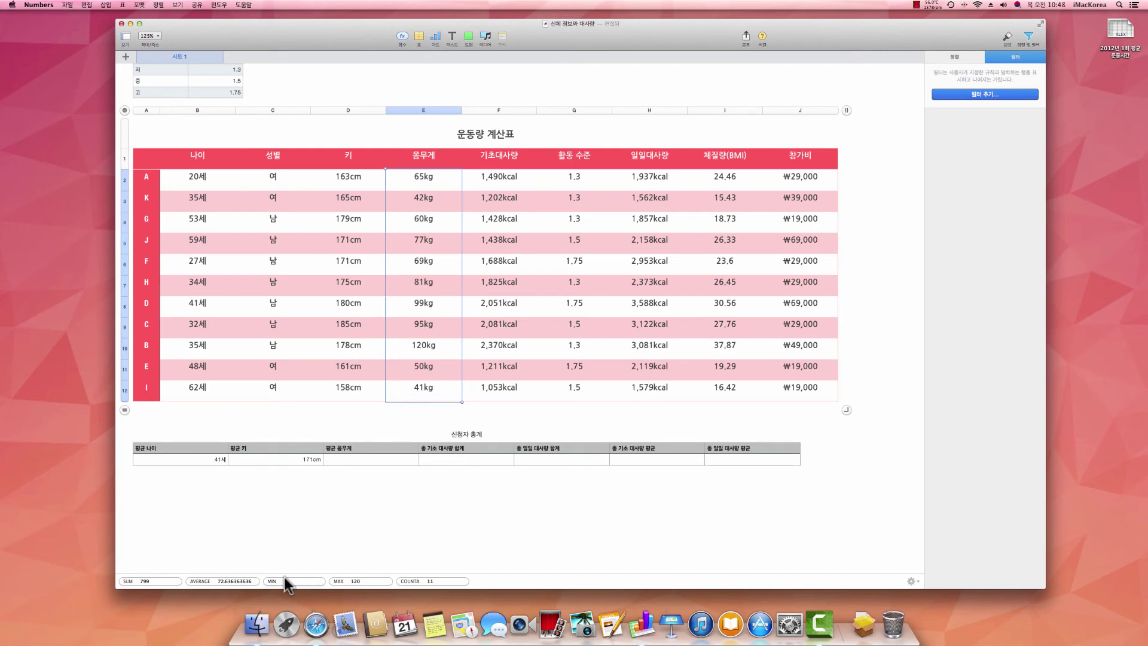
mouse_move(239, 583)
mouse_down()
mouse_move(361, 496)
mouse_move(382, 461)
mouse_up()
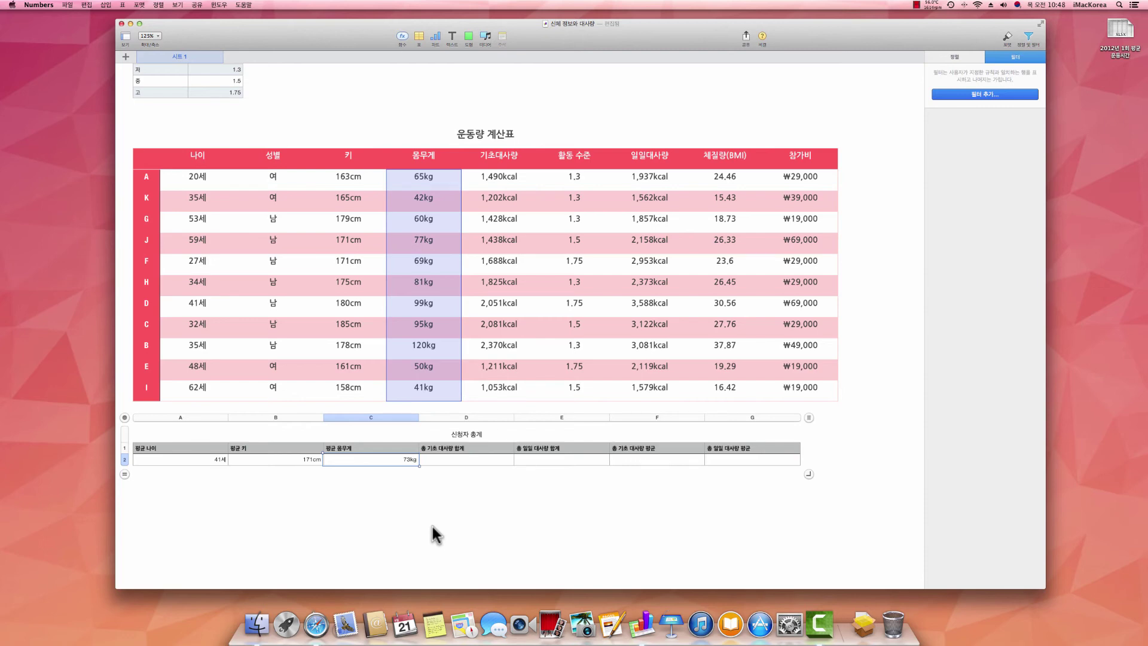
click(461, 521)
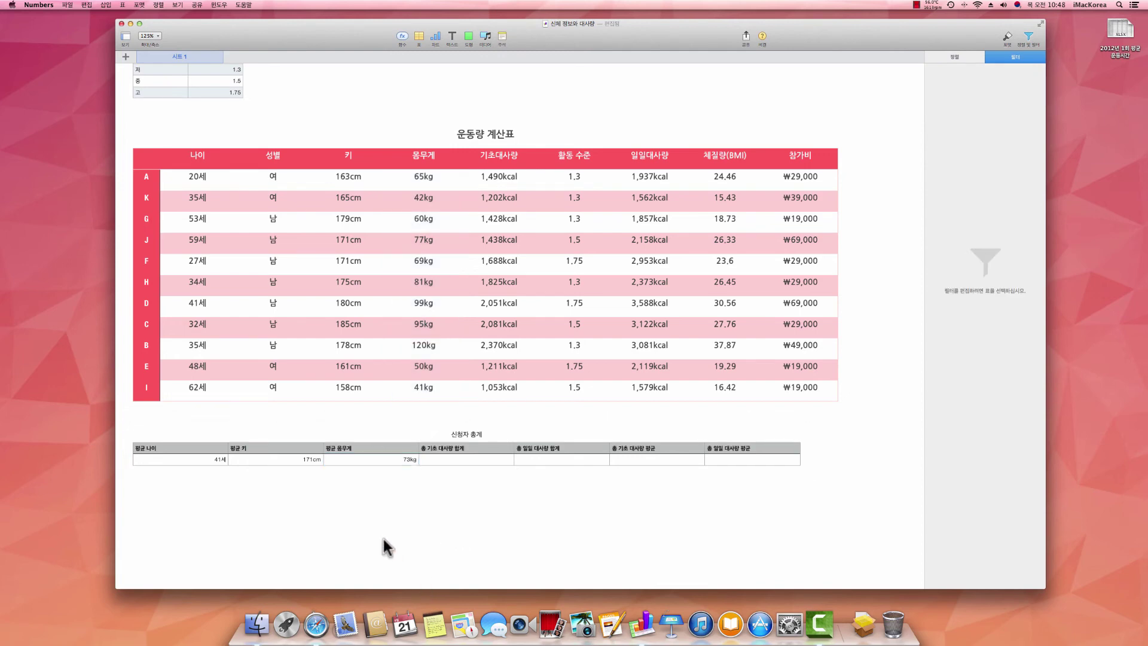
click(195, 454)
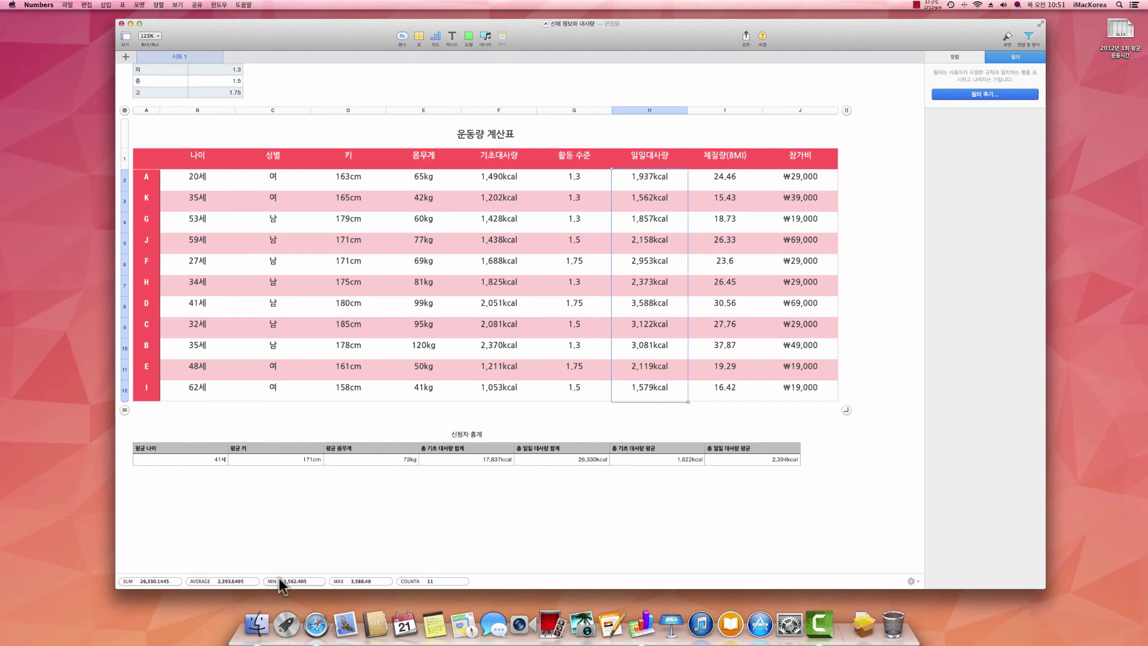
Reorder the quick calculations for the selected cells so MIN follows MAX, and add the AVERAGEA function to them
mouse_move(281, 584)
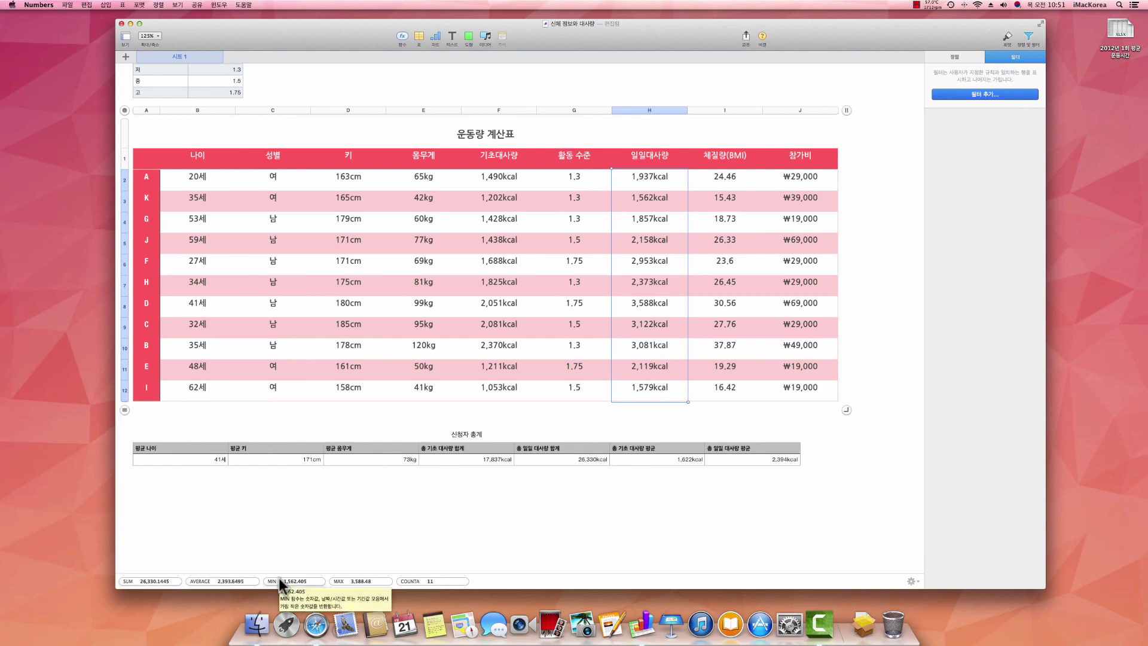
drag(281, 584, 362, 584)
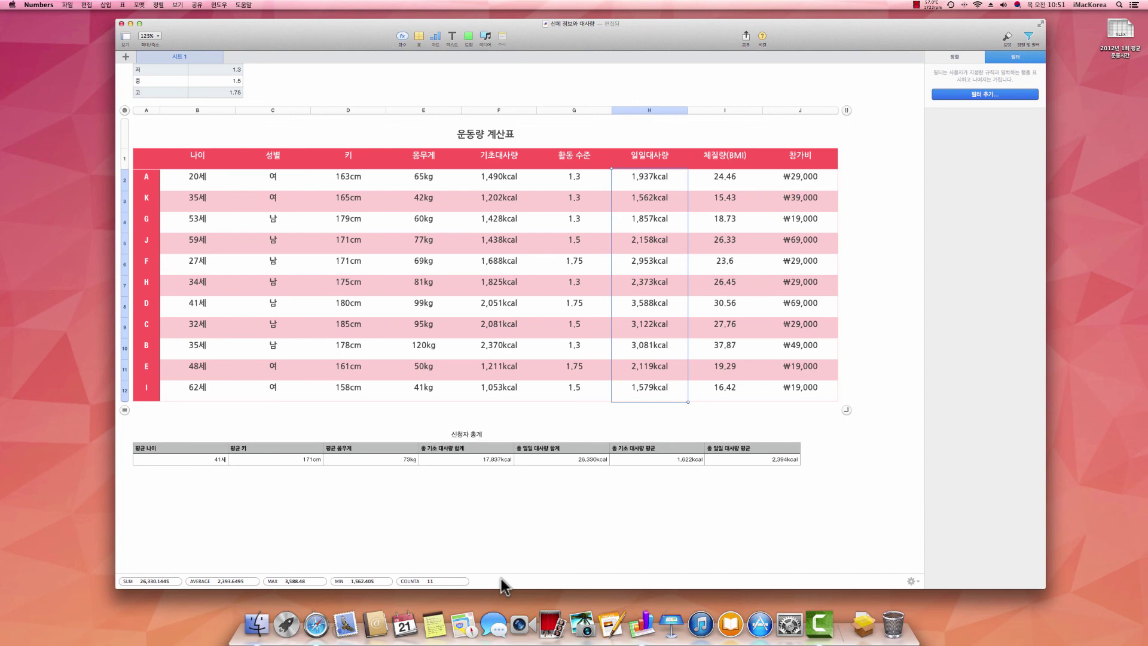
click(912, 581)
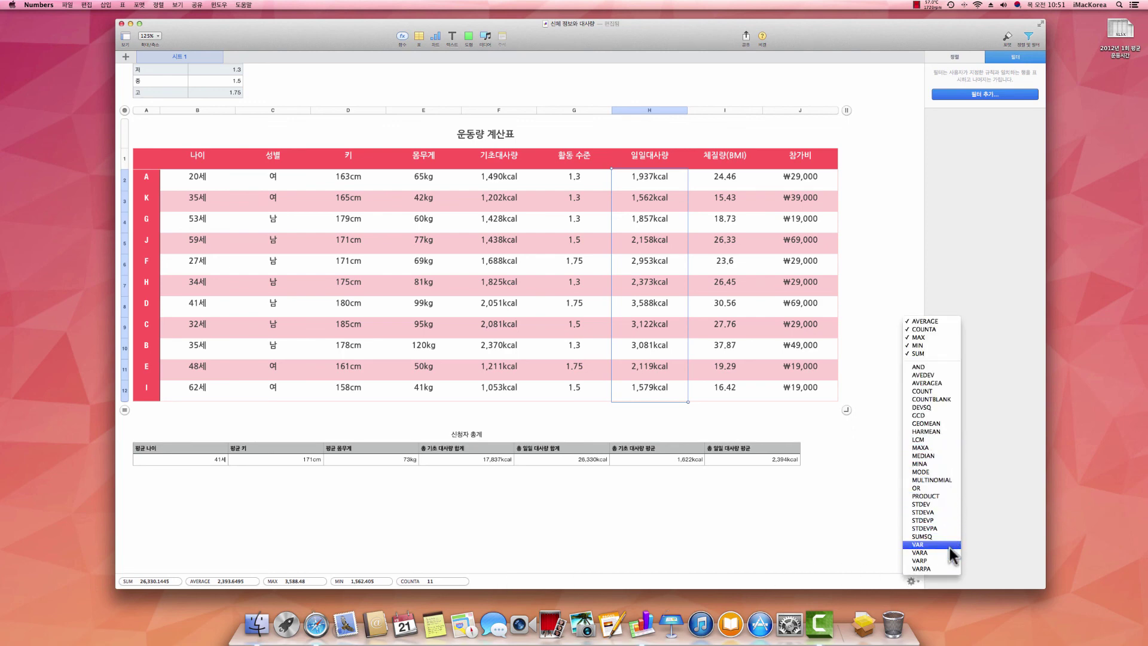
click(935, 383)
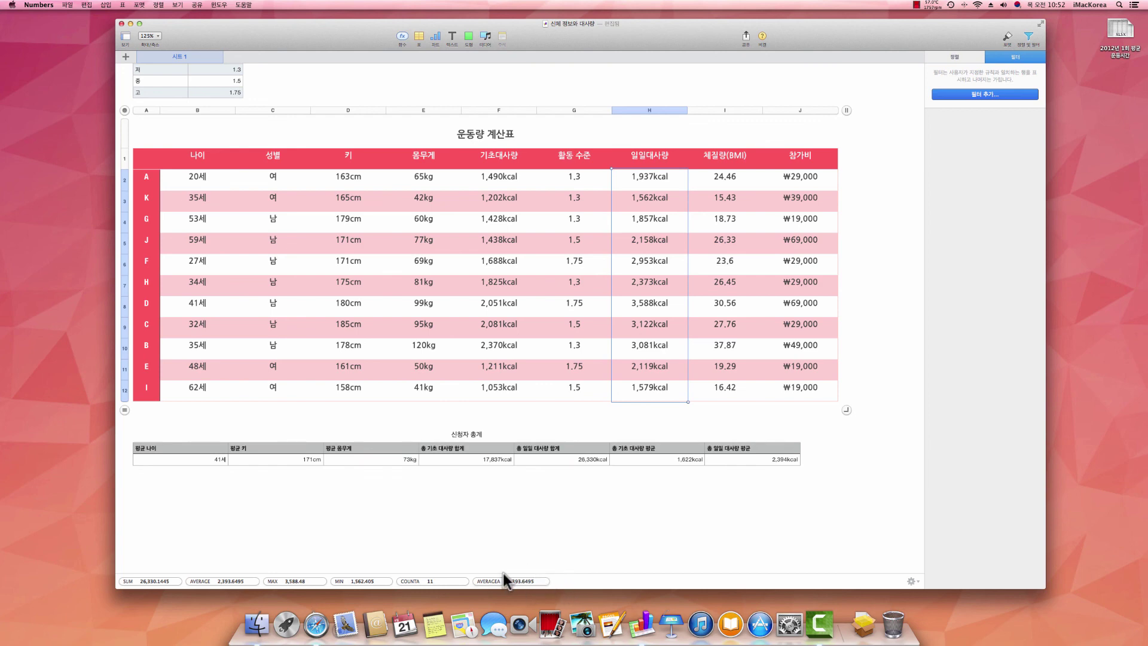
Examine the quick calculations for the 기초대사량 values F2 to F12 and the 키 values D2 to D12
click(490, 183)
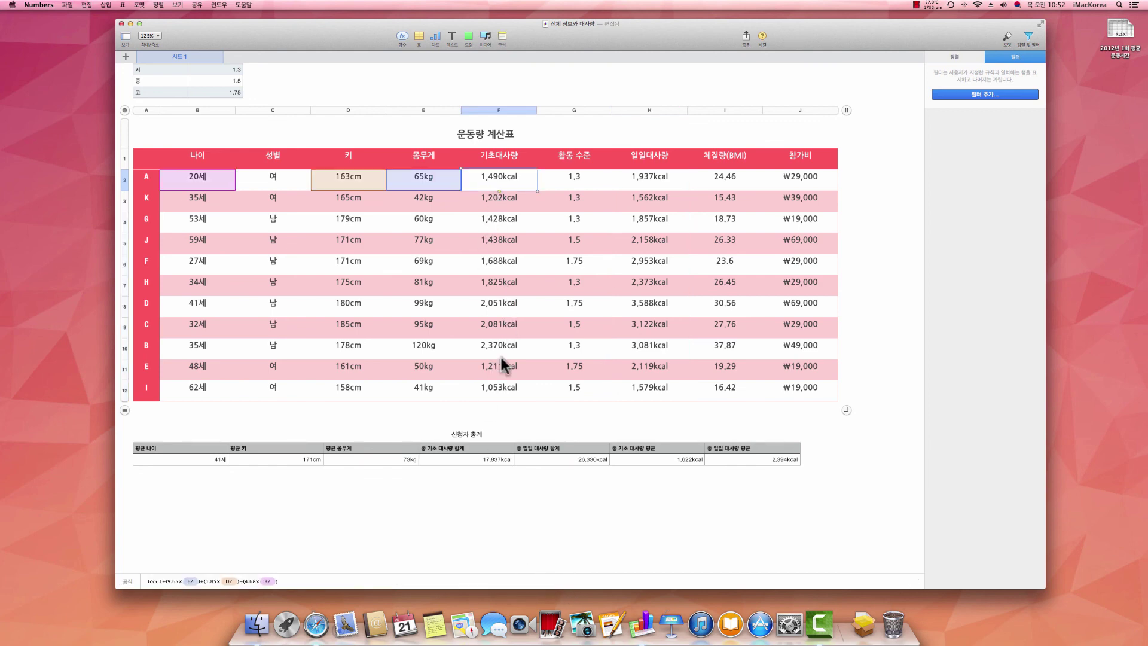
shift+click(487, 388)
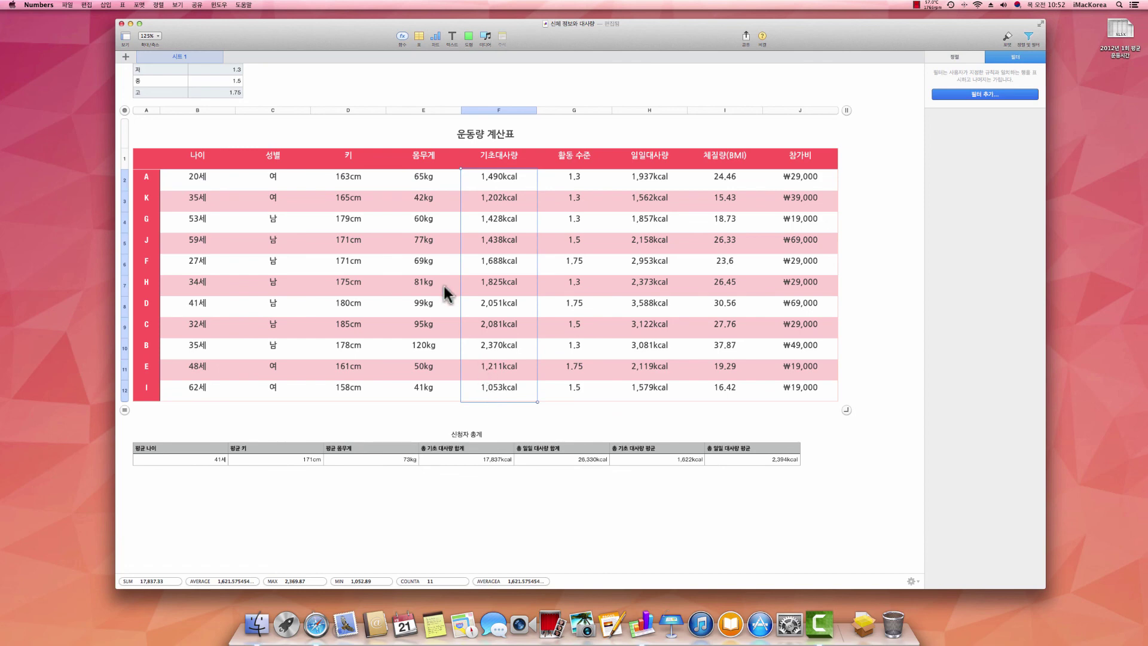
click(367, 180)
shift+click(370, 387)
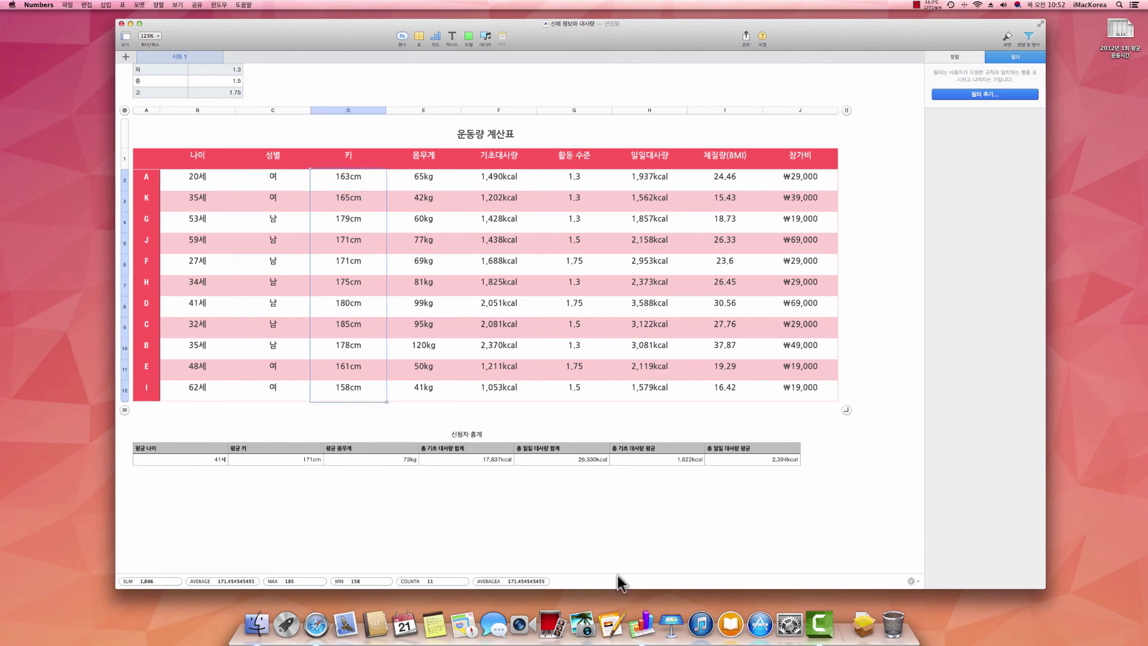